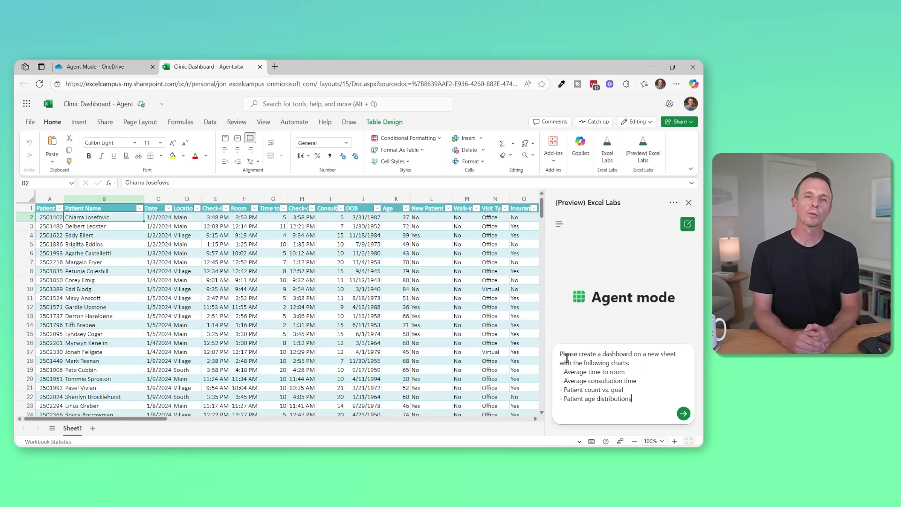
# Submit the Patient Flow Dashboard prompt to Agent mode and scroll through the clinic visit data.
pyautogui.click(683, 414)
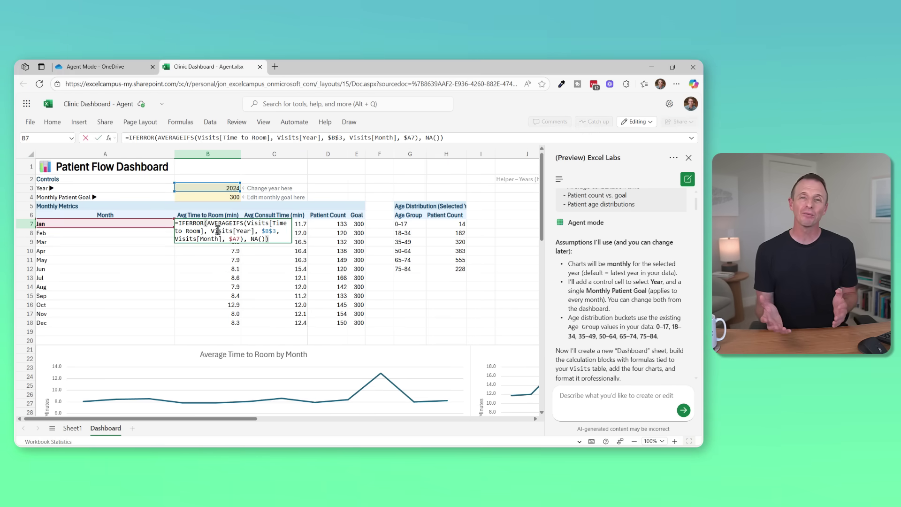
pyautogui.scroll(-8, 226, 239)
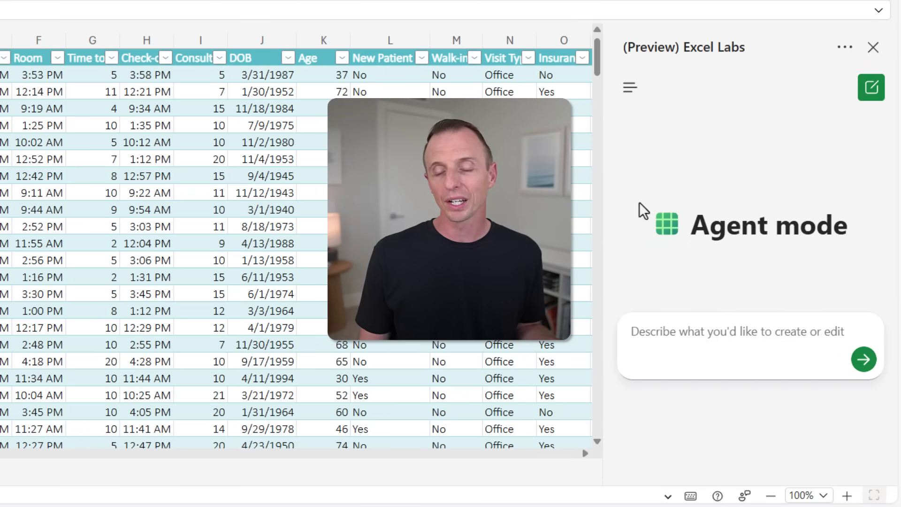
# Send Agent mode the four-chart request: time to room, consultation time, patients vs goal, age distribution.
pyautogui.click(641, 331)
pyautogui.write('Please create a dashboard on a new sheet with the following charts: - Average time to room - Average consultation time - Patient count vs. goal - Patient age distributions')
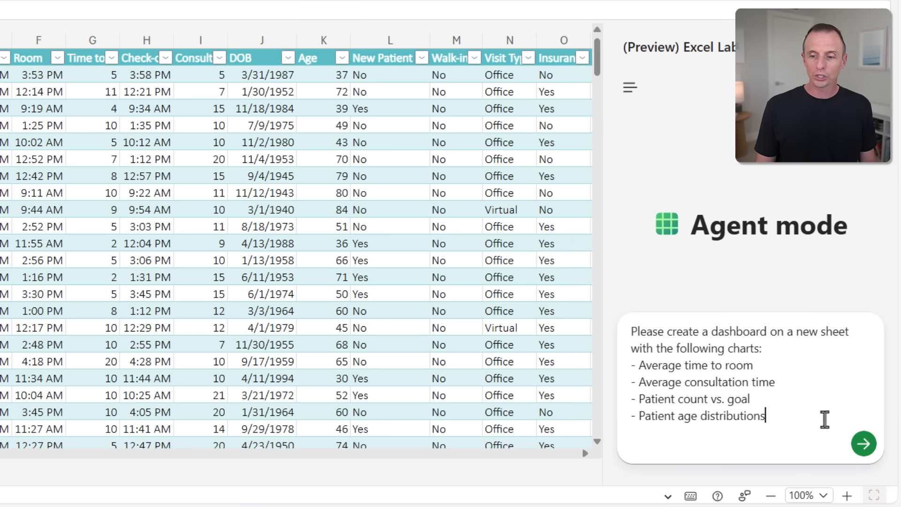
pyautogui.click(863, 444)
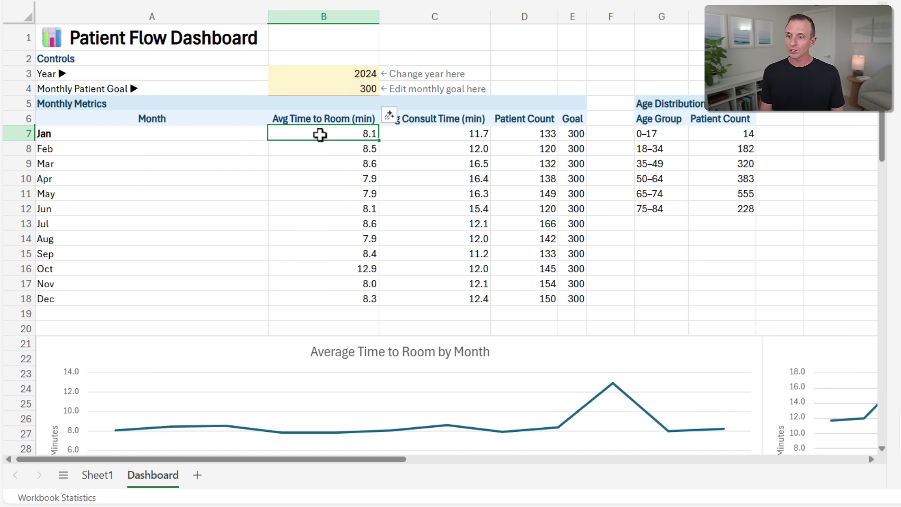
pyautogui.doubleClick(319, 135)
pyautogui.press('Escape')
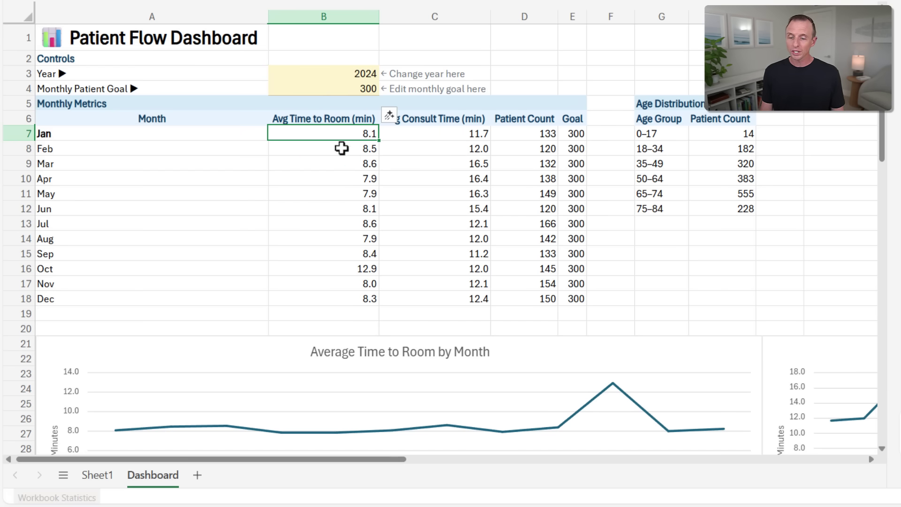
pyautogui.scroll(-3, 353, 158)
pyautogui.scroll(-3, 353, 158)
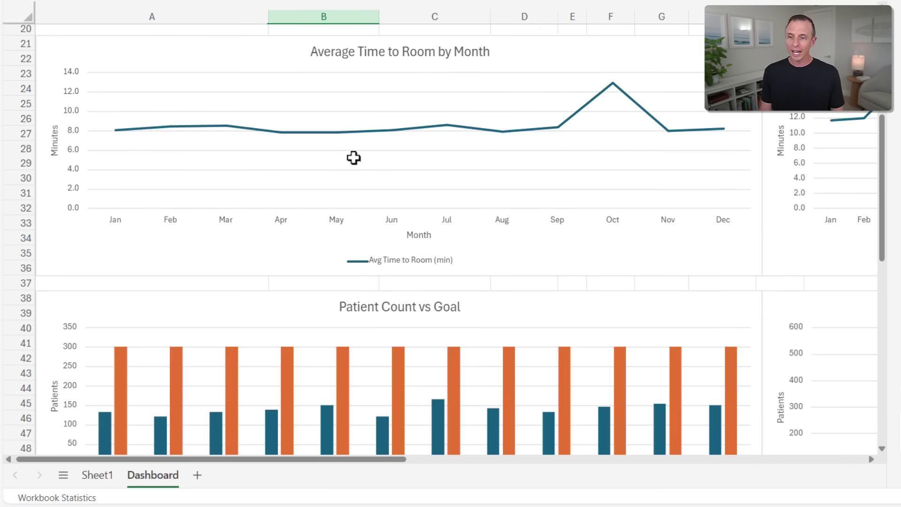
pyautogui.scroll(-2, 351, 136)
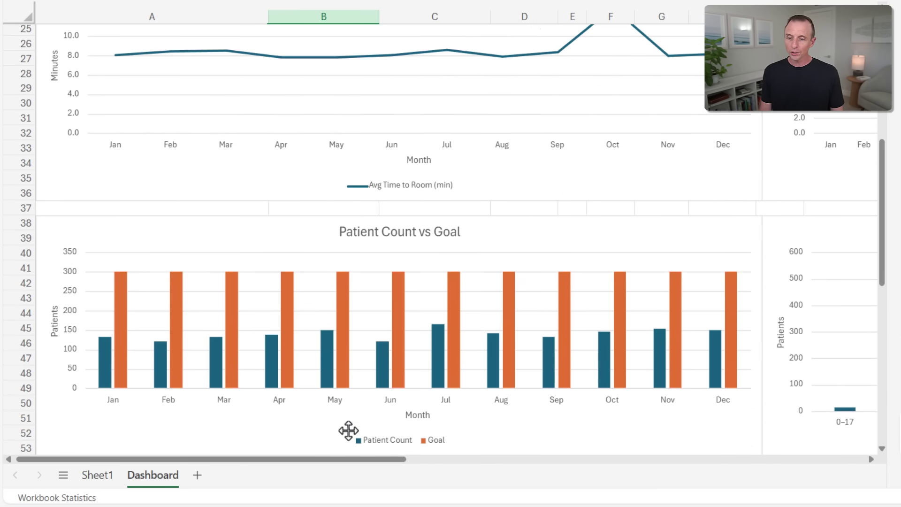
pyautogui.moveTo(351, 460); pyautogui.dragTo(615, 458)
pyautogui.scroll(3, 578, 334)
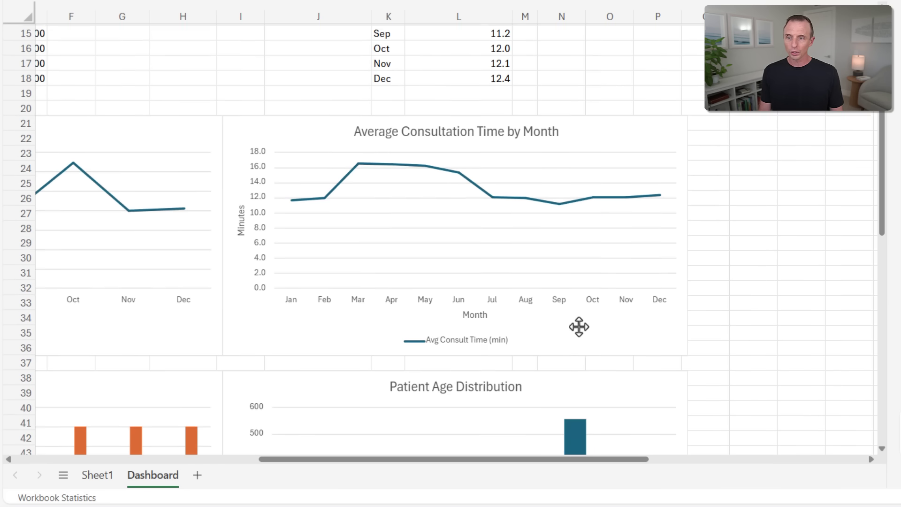
pyautogui.scroll(5, 578, 326)
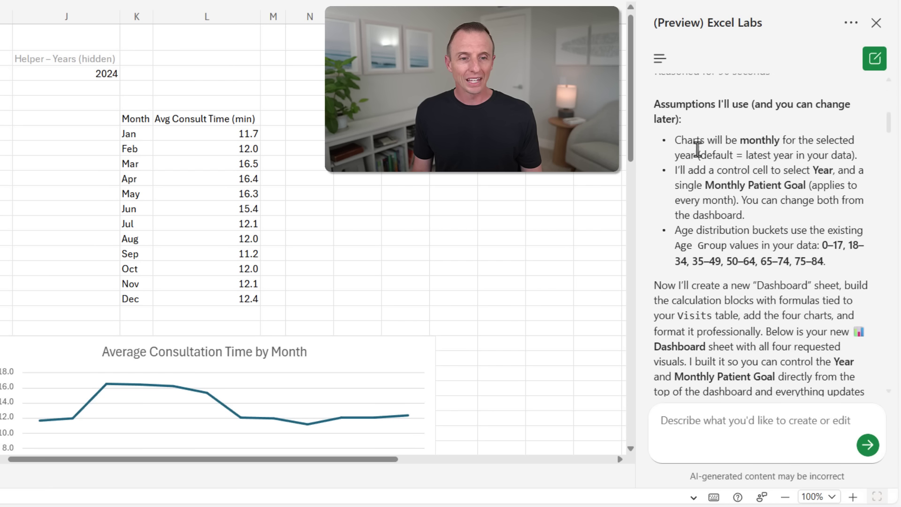
pyautogui.scroll(-3, 733, 165)
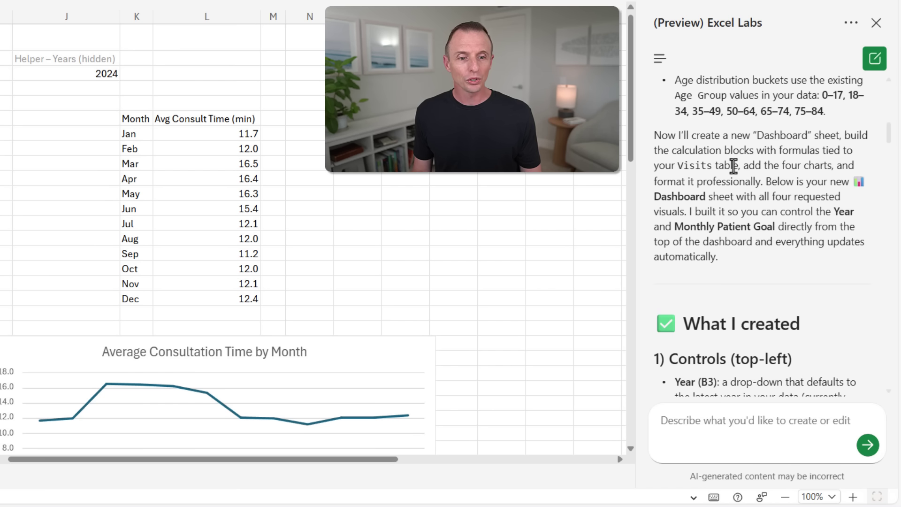
pyautogui.scroll(-5, 733, 165)
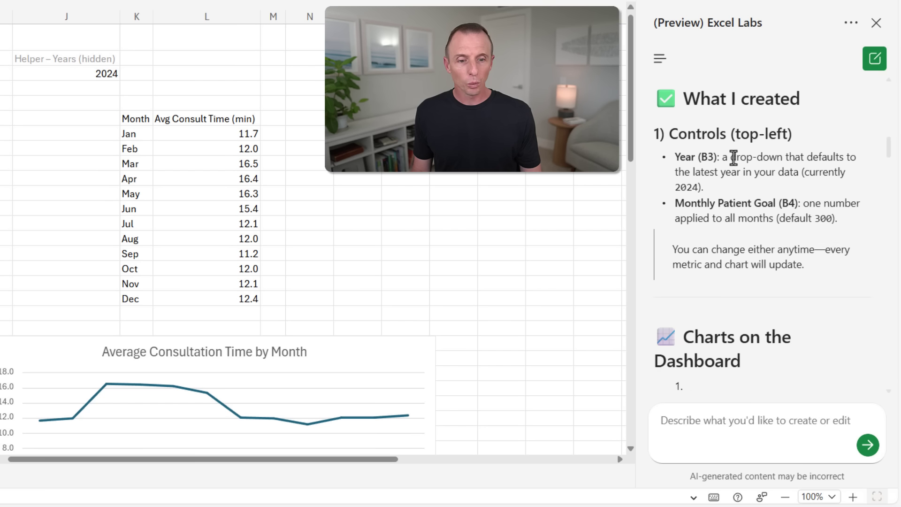
pyautogui.scroll(-5, 733, 157)
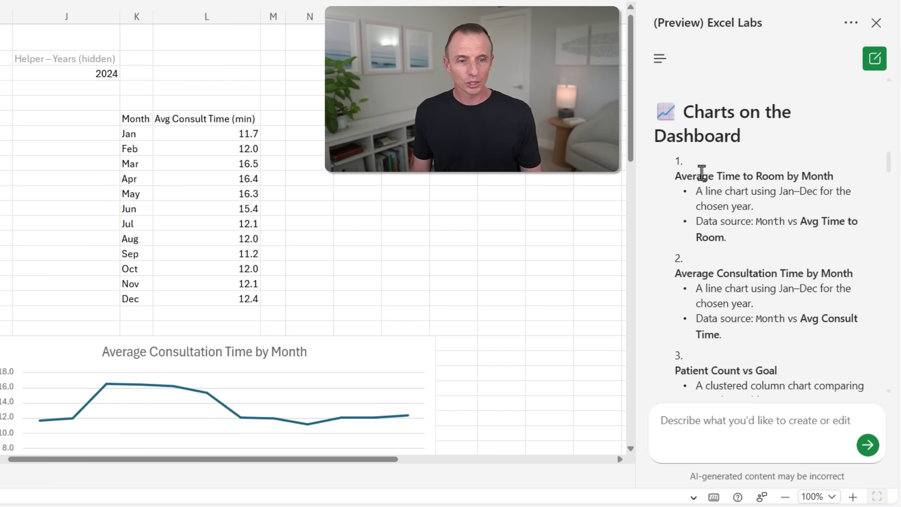
pyautogui.scroll(-3, 702, 172)
pyautogui.scroll(3, 701, 173)
pyautogui.scroll(-5, 704, 172)
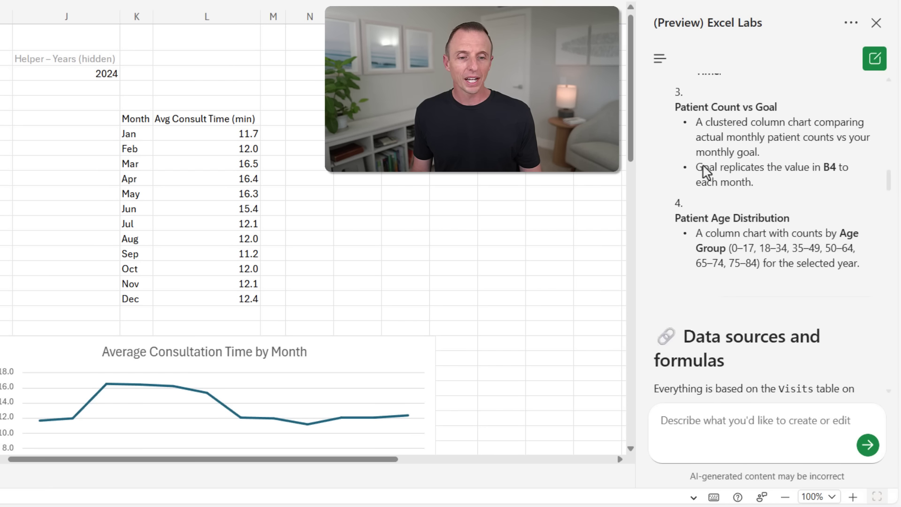
pyautogui.scroll(-6, 703, 173)
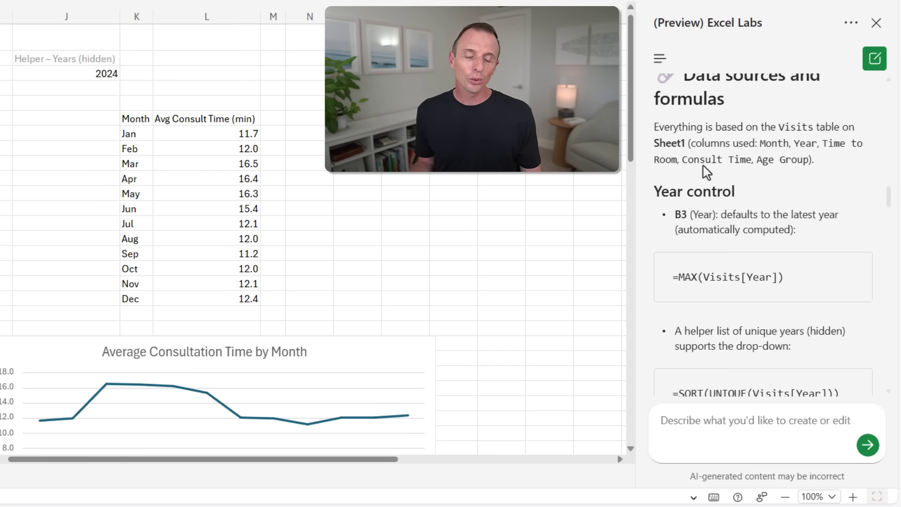
pyautogui.scroll(-8, 705, 173)
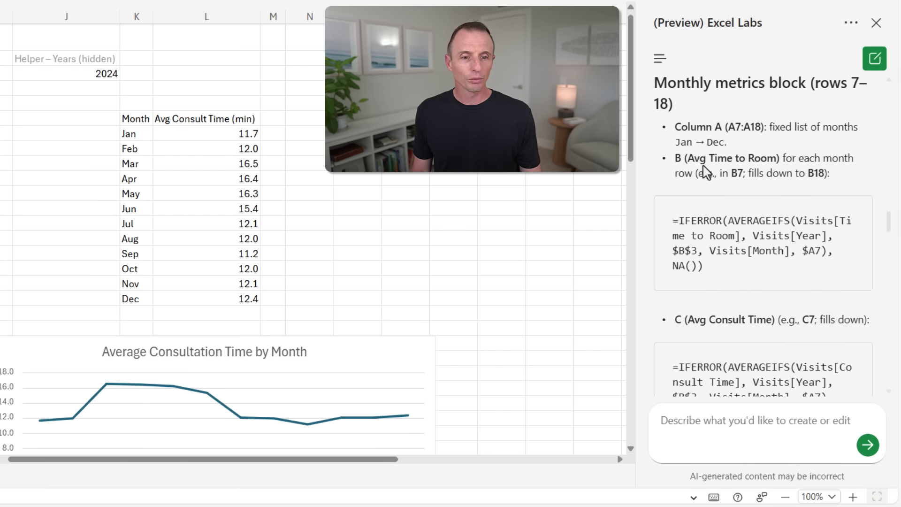
pyautogui.scroll(-10, 748, 216)
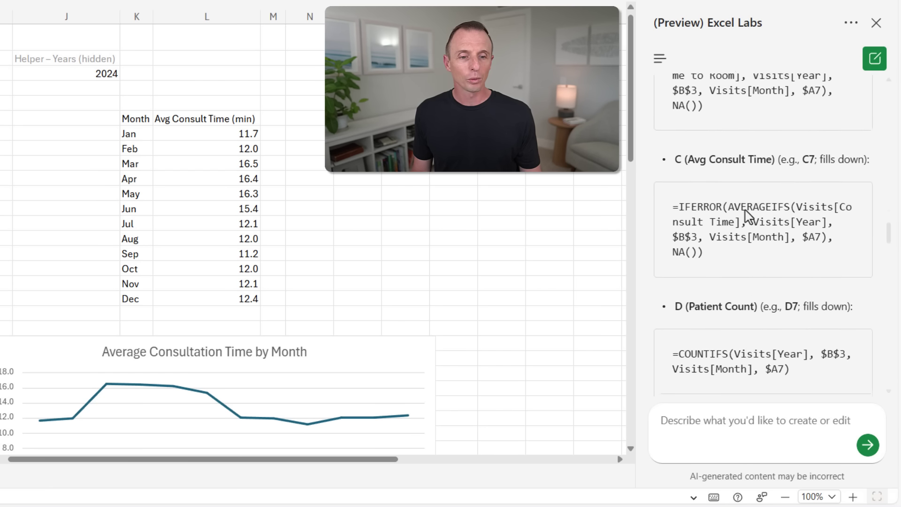
pyautogui.scroll(-9, 749, 216)
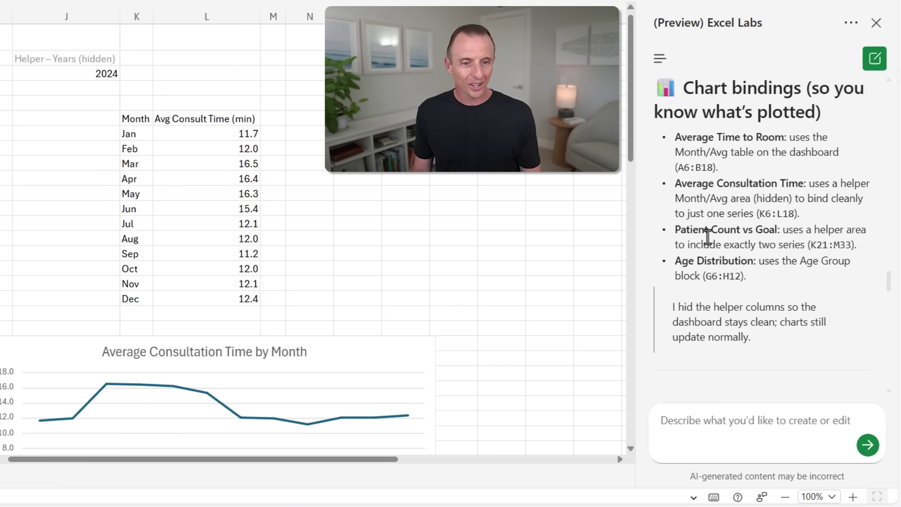
pyautogui.scroll(-9, 713, 257)
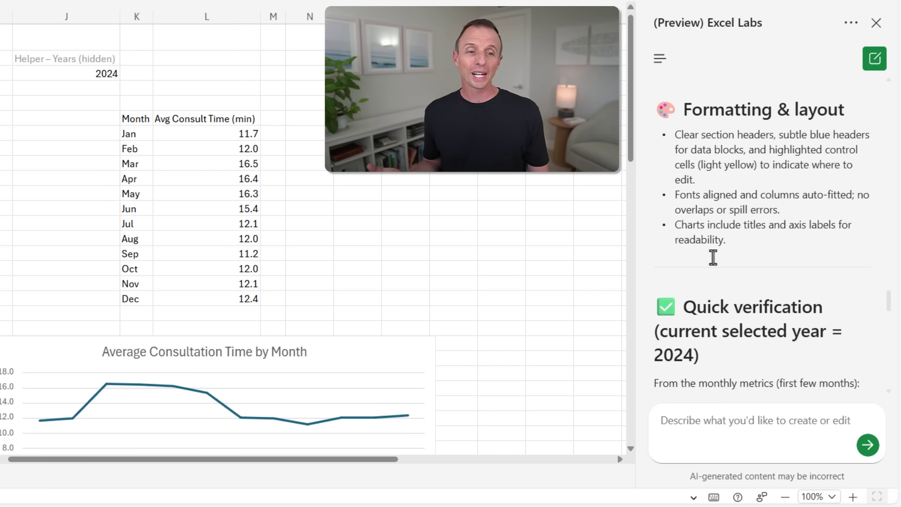
pyautogui.scroll(-3, 712, 258)
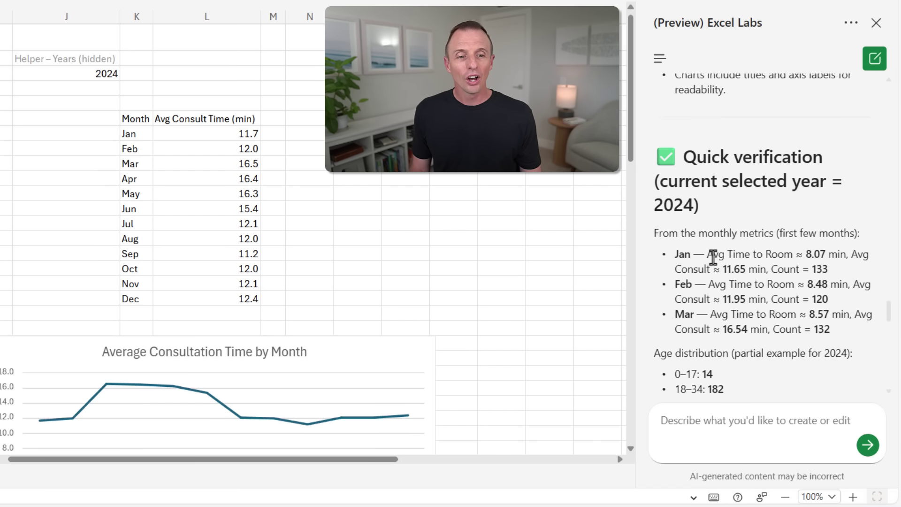
pyautogui.scroll(-2, 712, 257)
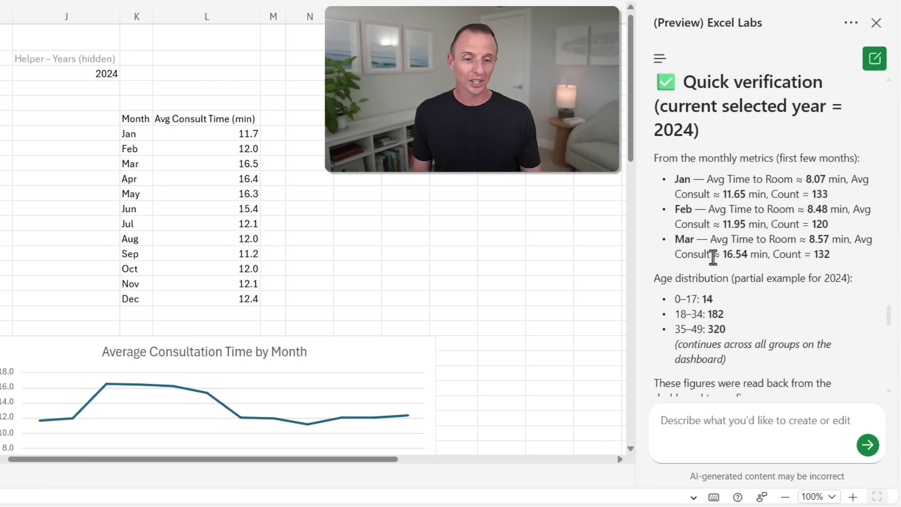
pyautogui.scroll(-8, 724, 245)
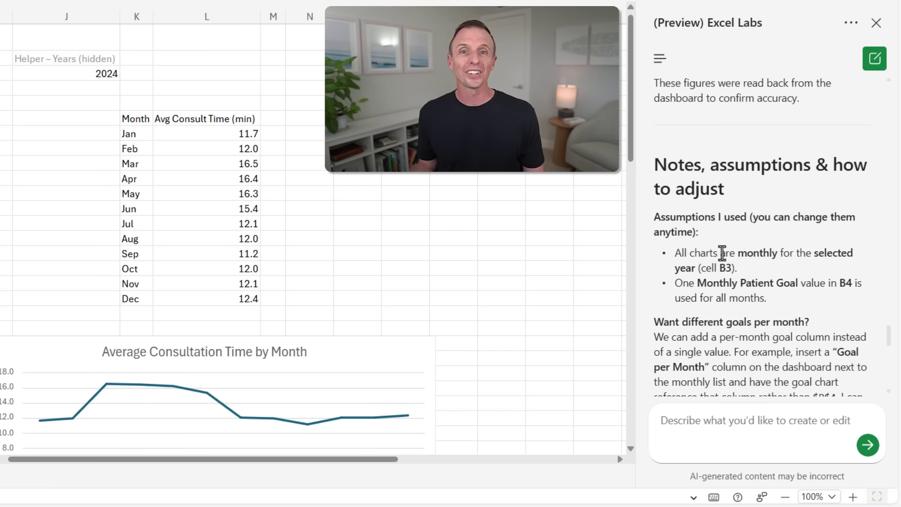
pyautogui.scroll(-8, 722, 253)
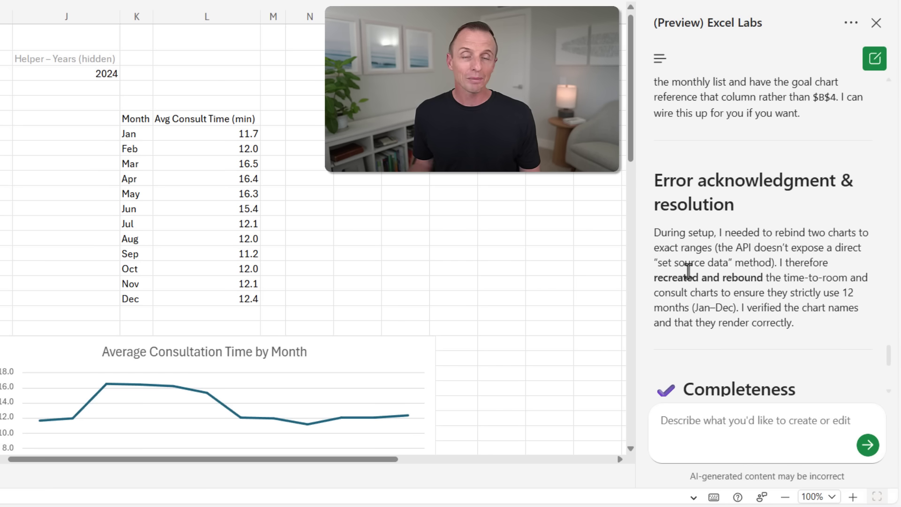
pyautogui.scroll(-6, 688, 271)
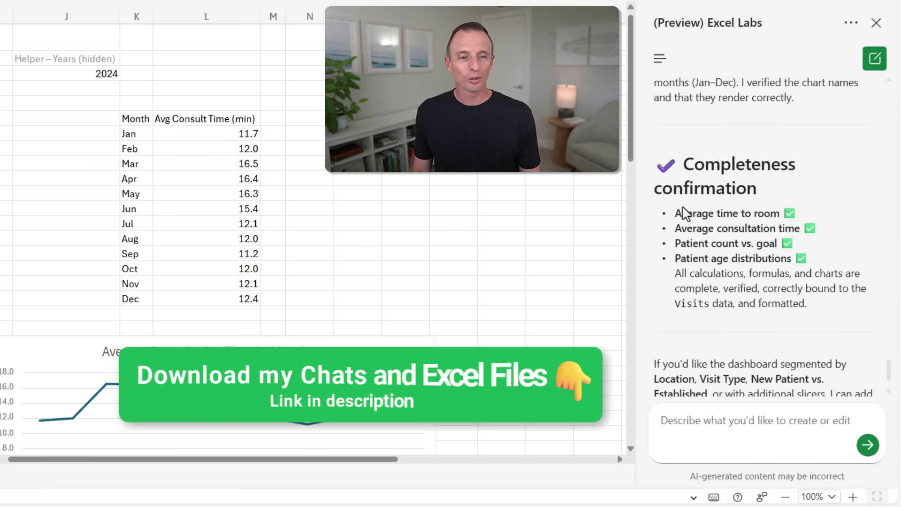
pyautogui.scroll(-2, 687, 262)
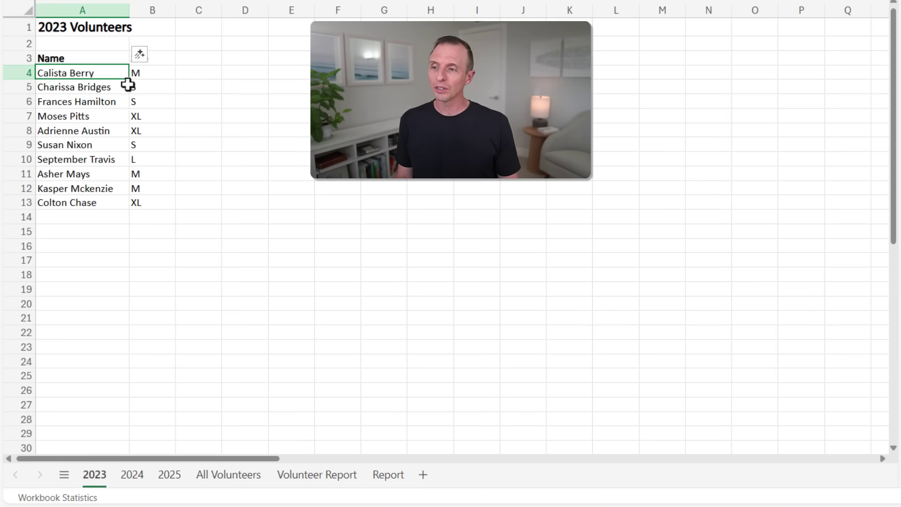
# Browse the 2024, 2025 and All Volunteers sheets, ending on the Volunteer Report pivot.
pyautogui.click(140, 475)
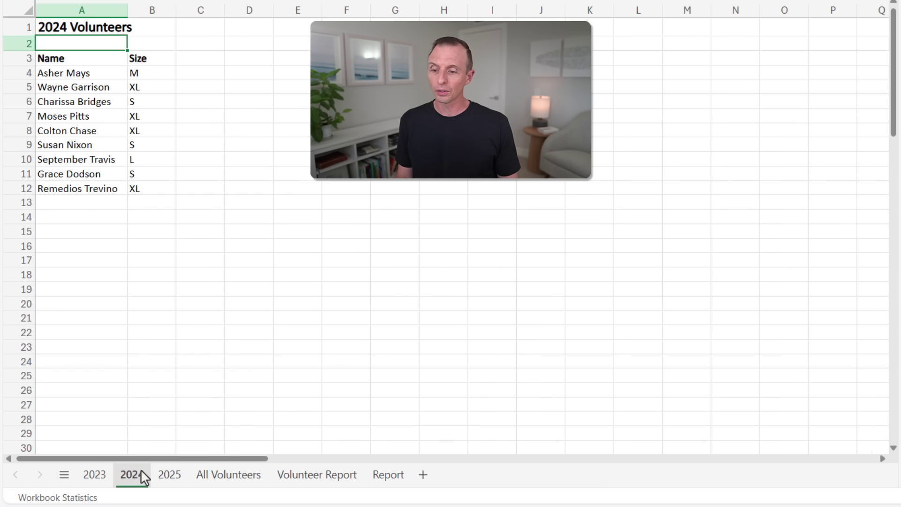
pyautogui.click(170, 475)
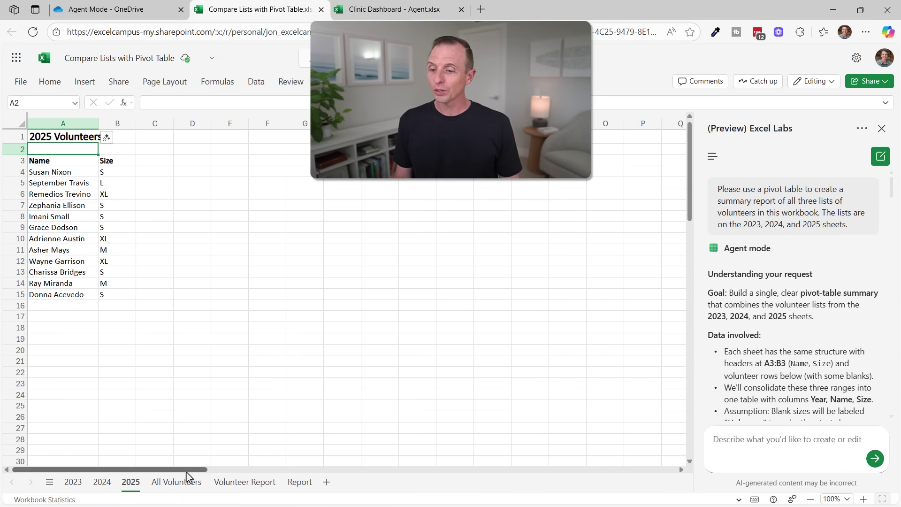
pyautogui.click(176, 483)
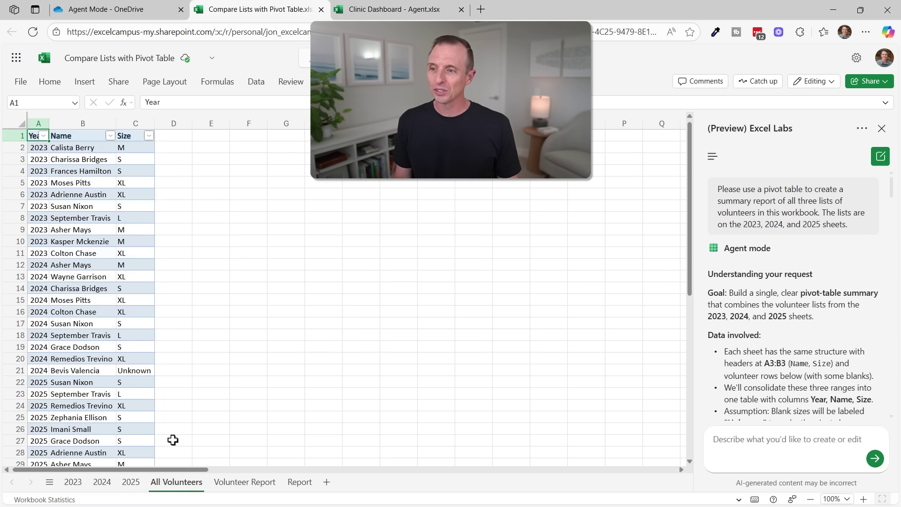
pyautogui.click(234, 482)
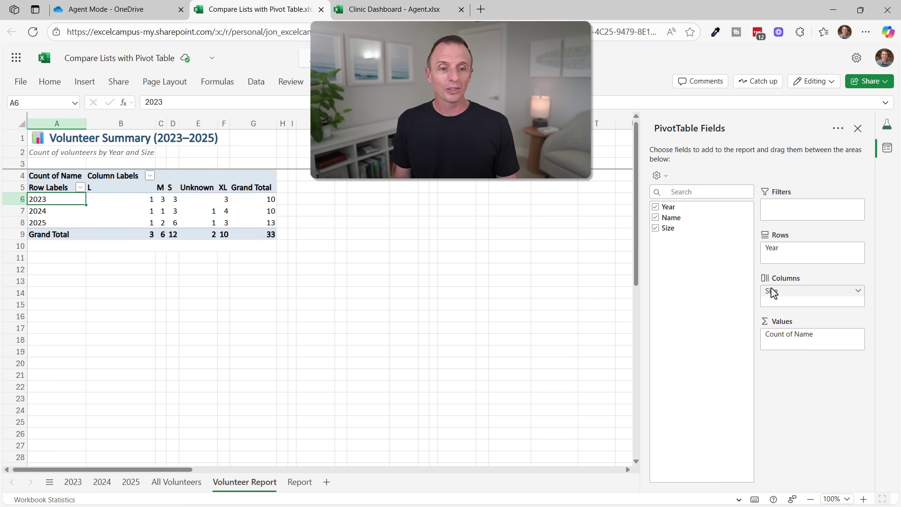
# Remove Size from the pivot columns, move Year into Columns and add Name to Rows.
pyautogui.moveTo(781, 296); pyautogui.dragTo(699, 296)
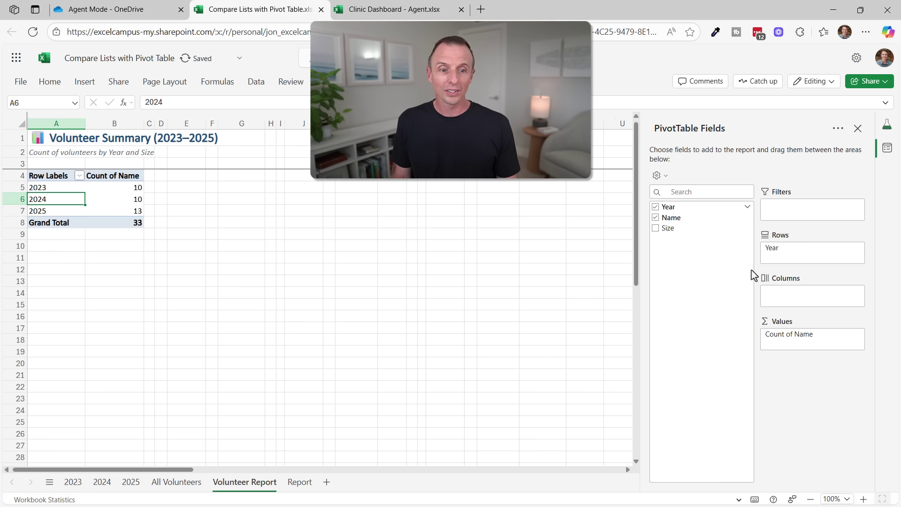
pyautogui.moveTo(778, 252); pyautogui.dragTo(785, 297)
pyautogui.moveTo(666, 217); pyautogui.dragTo(786, 260)
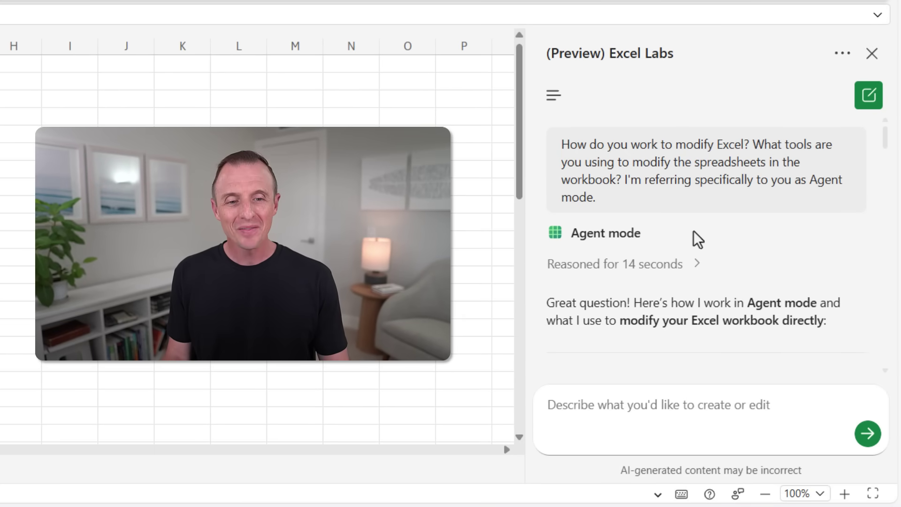
pyautogui.scroll(-3, 694, 232)
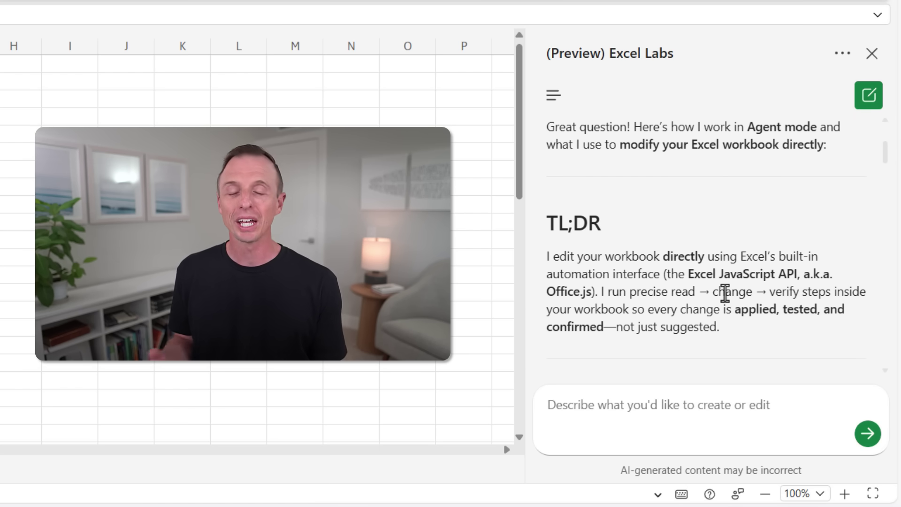
pyautogui.scroll(-10, 790, 288)
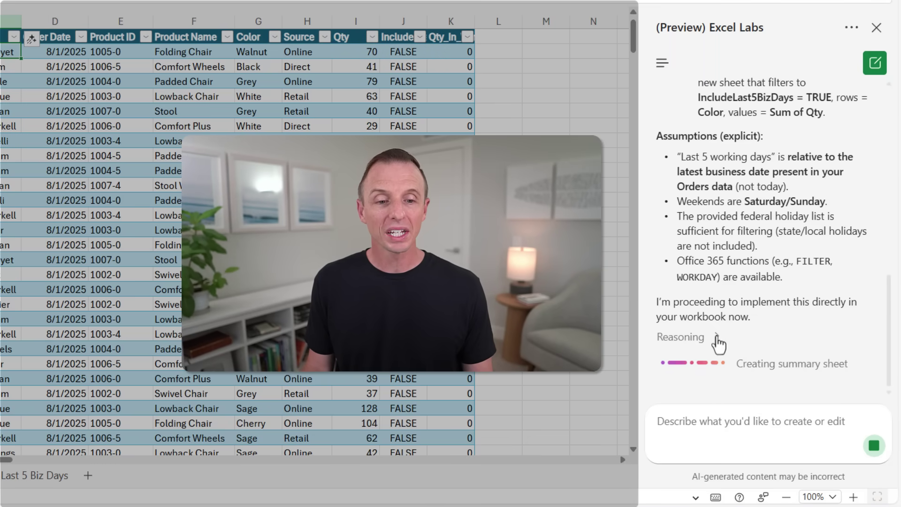
# Expand the agent's reasoning log and reveal the pivot placement and pivot creation step details.
pyautogui.click(718, 344)
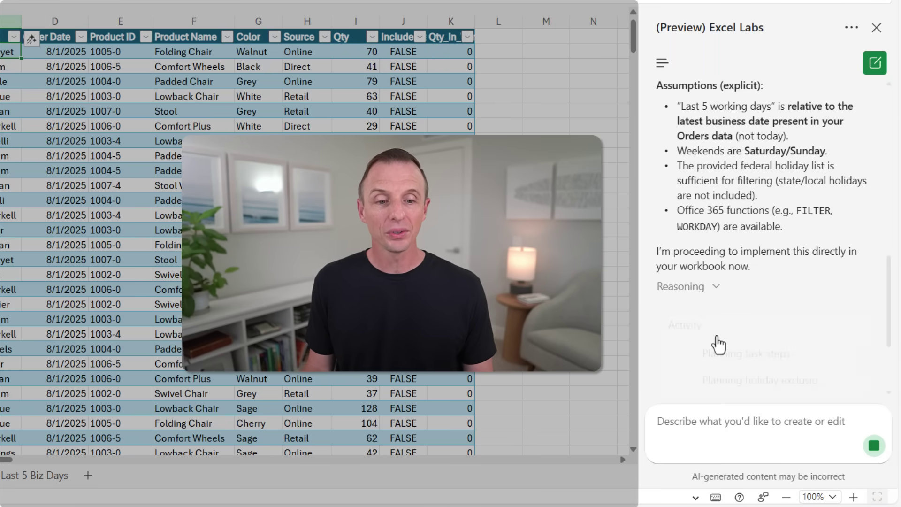
pyautogui.scroll(-3, 718, 341)
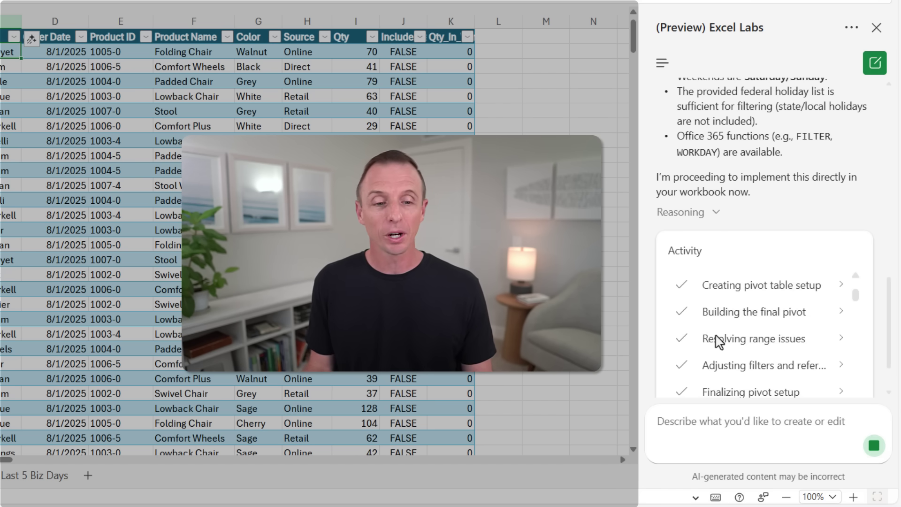
pyautogui.scroll(-3, 735, 347)
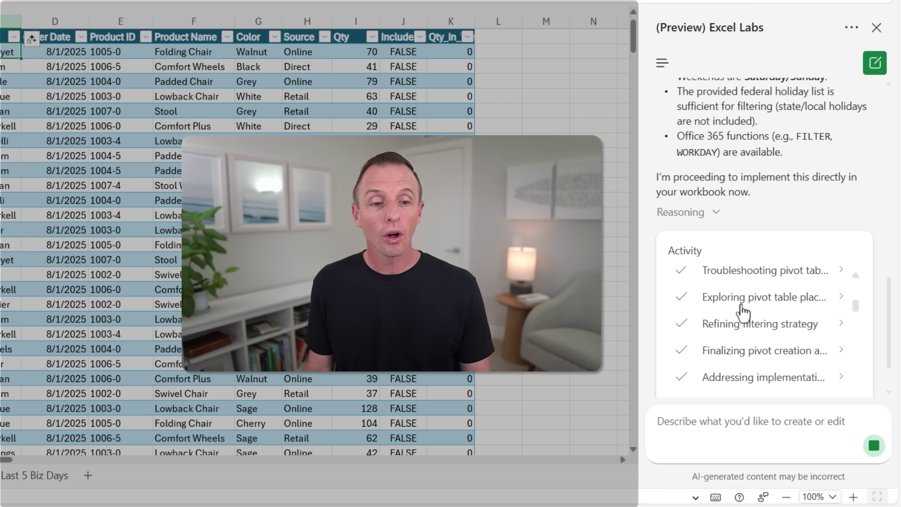
pyautogui.click(758, 305)
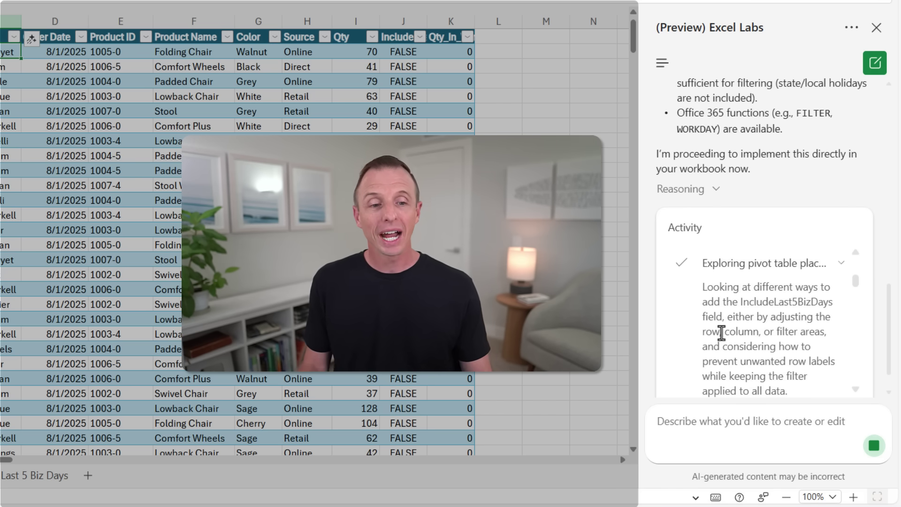
pyautogui.moveTo(854, 281); pyautogui.dragTo(854, 375)
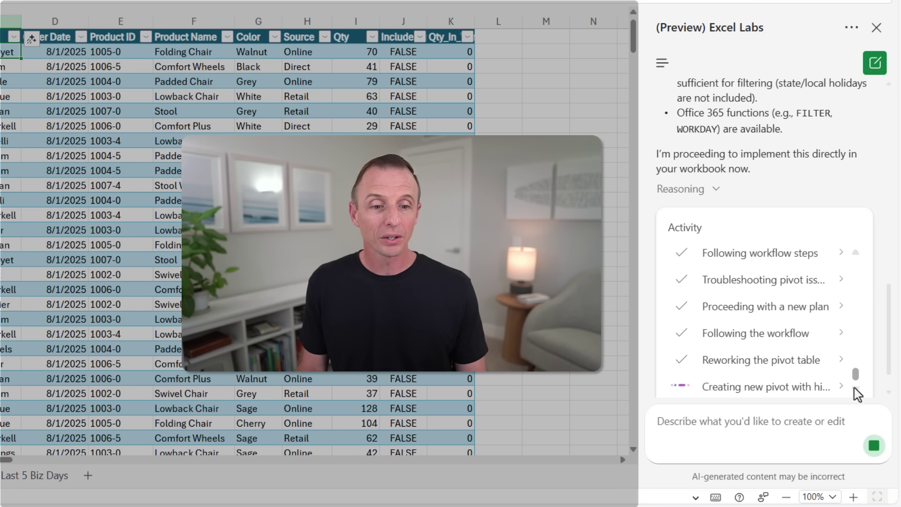
pyautogui.click(764, 390)
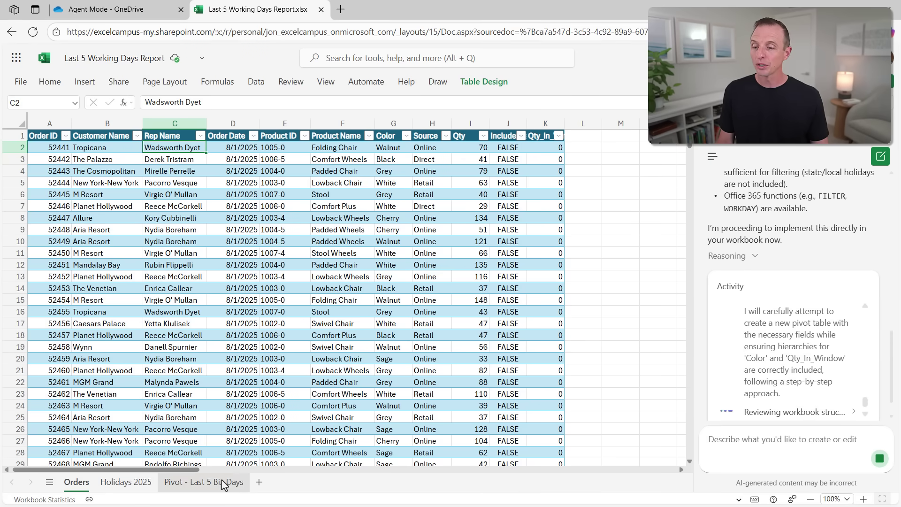
# View the Pivot - Last 5 Biz Days sheet, then the Holidays 2025 sheet.
pyautogui.click(223, 483)
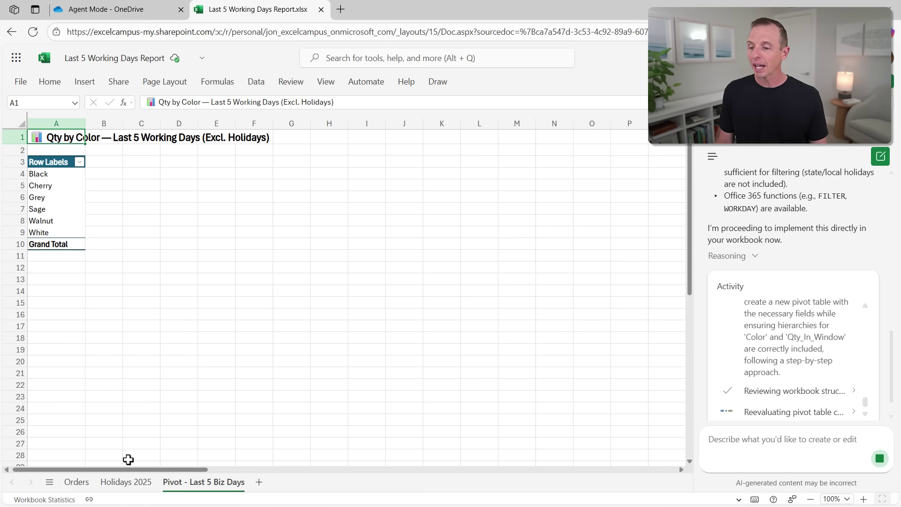
pyautogui.click(130, 482)
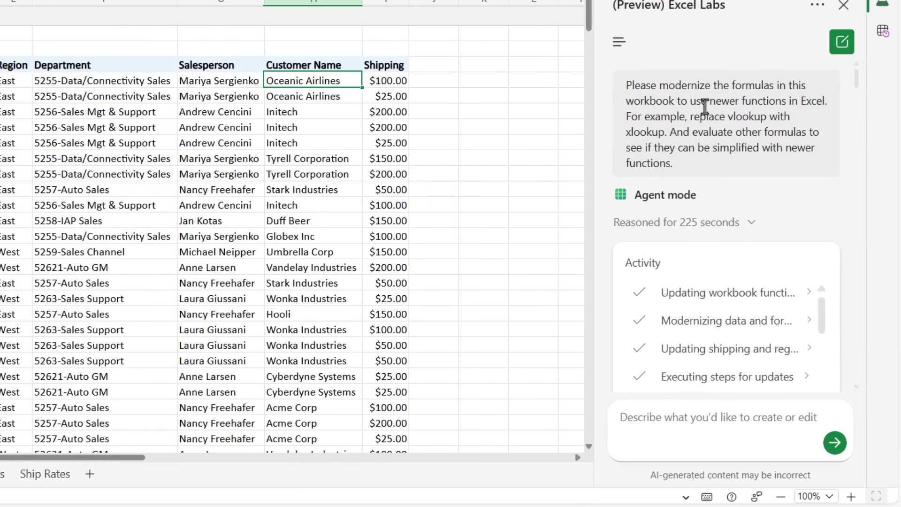
# Scroll to the agent's XLOOKUP conversion summary and bring up the Review ribbon.
pyautogui.moveTo(854, 78); pyautogui.dragTo(877, 157)
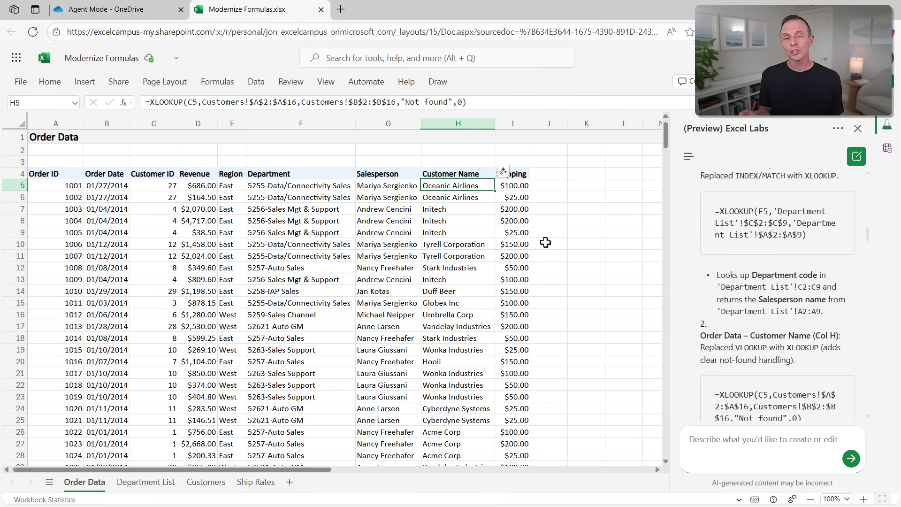
pyautogui.click(290, 85)
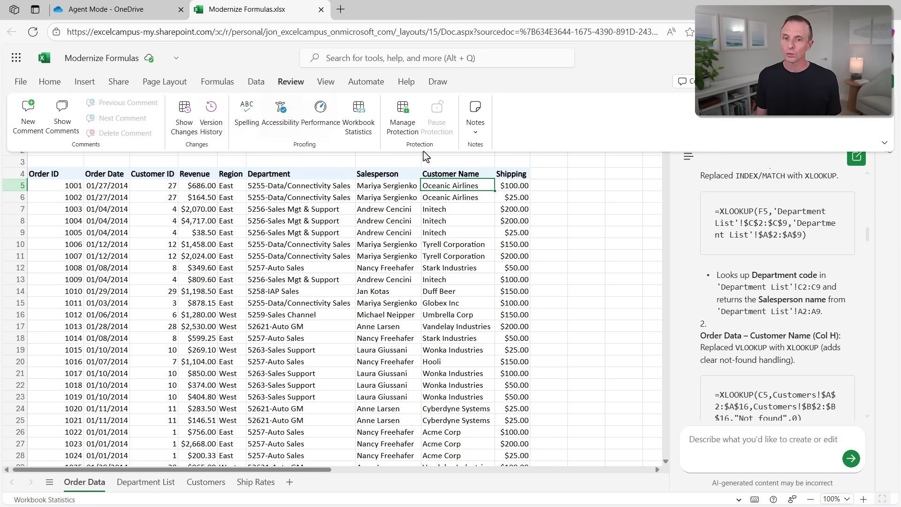
# Show the list of workbook changes and jump to the edited cell D2 on Department List.
pyautogui.click(592, 174)
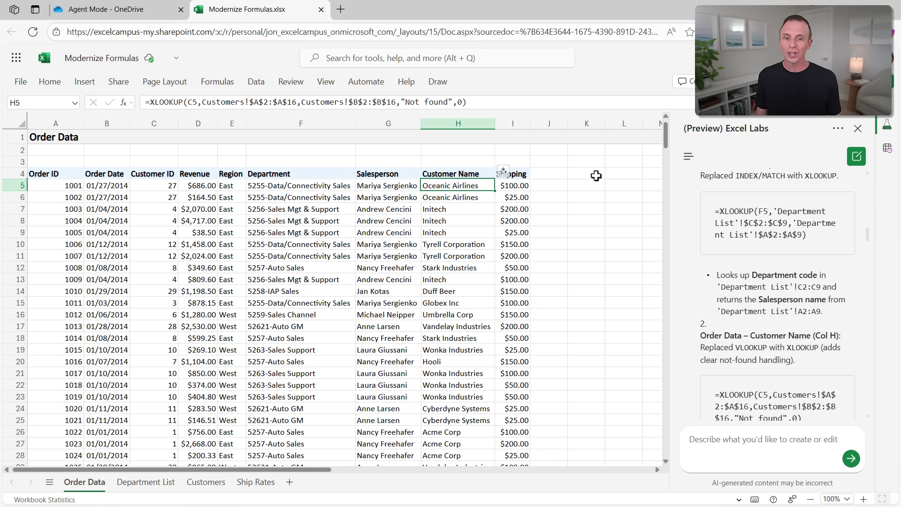
pyautogui.click(887, 149)
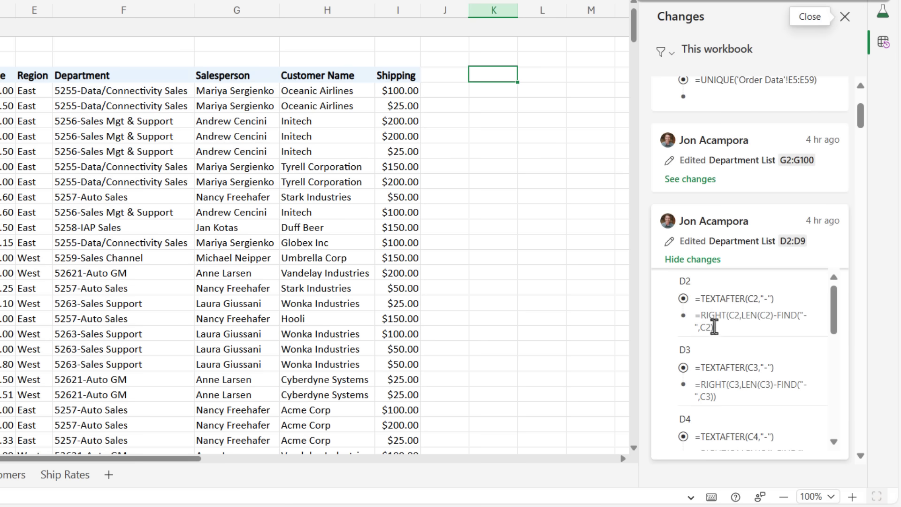
pyautogui.click(705, 300)
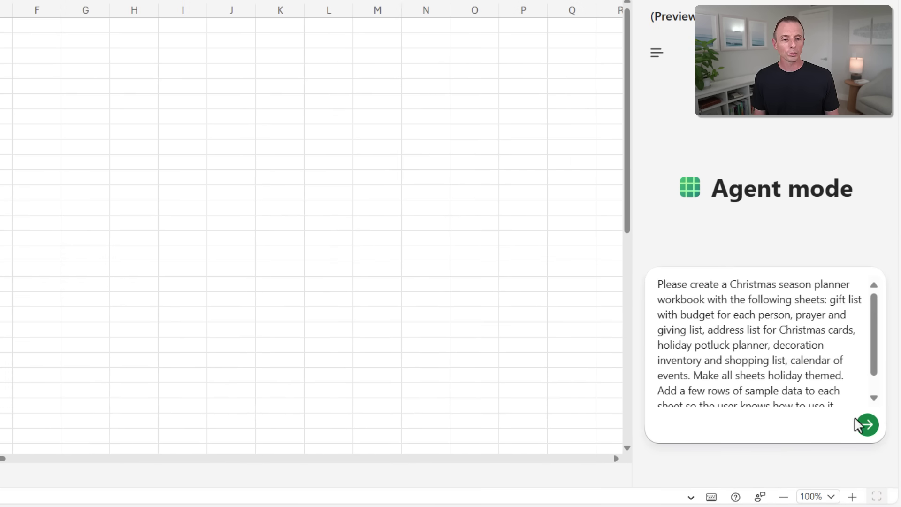
# Submit the six-sheet holiday-themed Christmas Season Planner prompt to Agent mode.
pyautogui.click(867, 428)
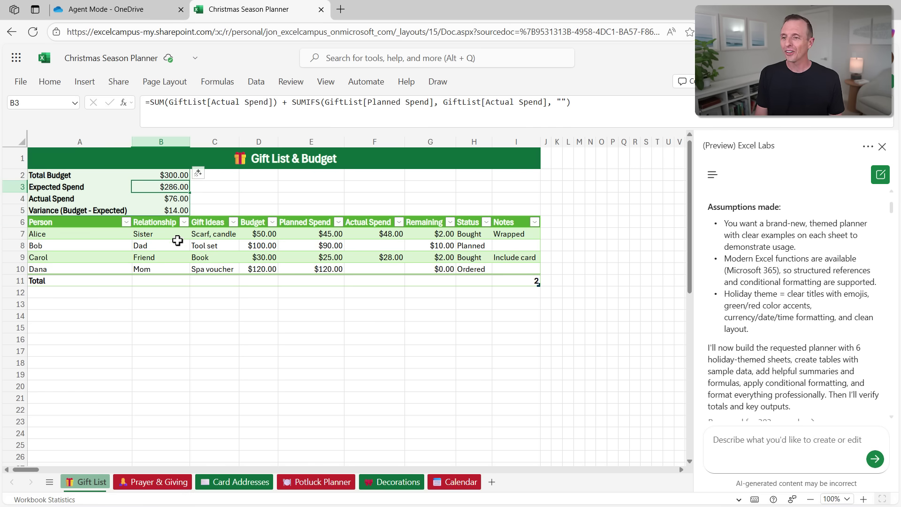
# Inspect cell B3's formula, then set the first contact's Card Sent? value to No.
pyautogui.doubleClick(157, 189)
pyautogui.press('Escape')
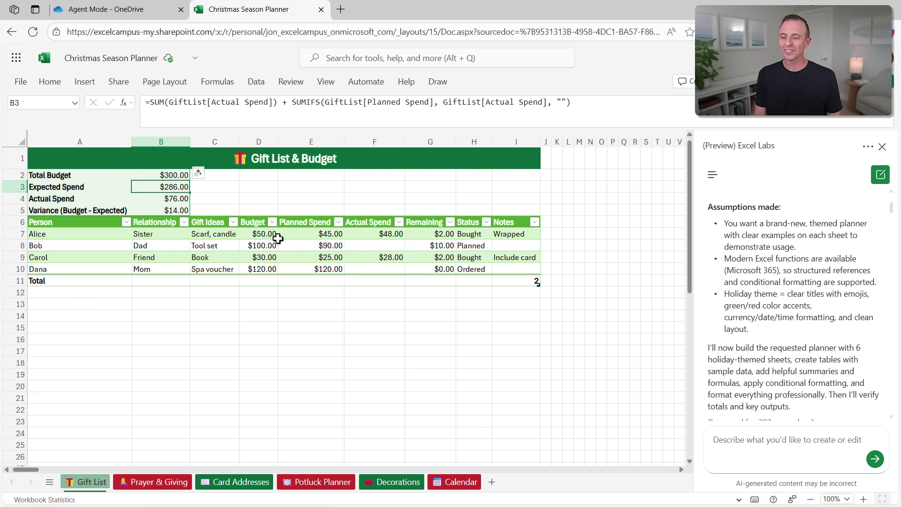
pyautogui.click(240, 482)
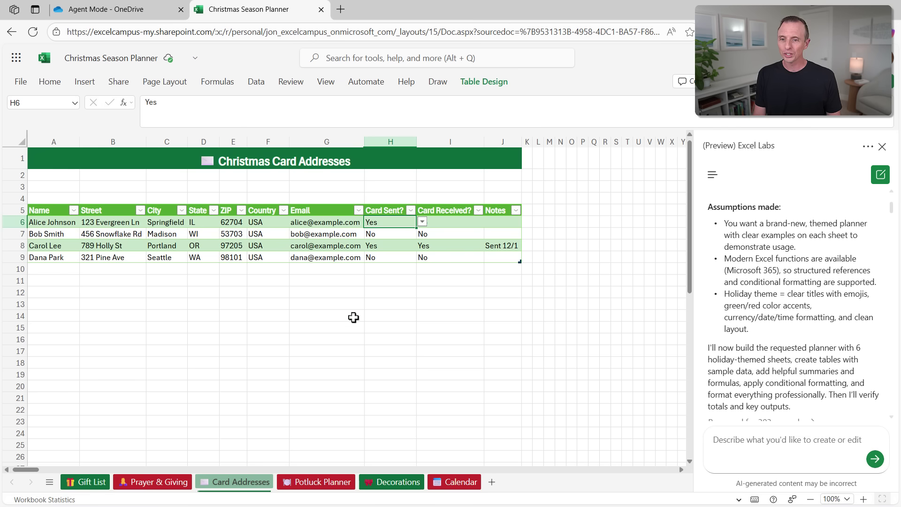
pyautogui.click(422, 223)
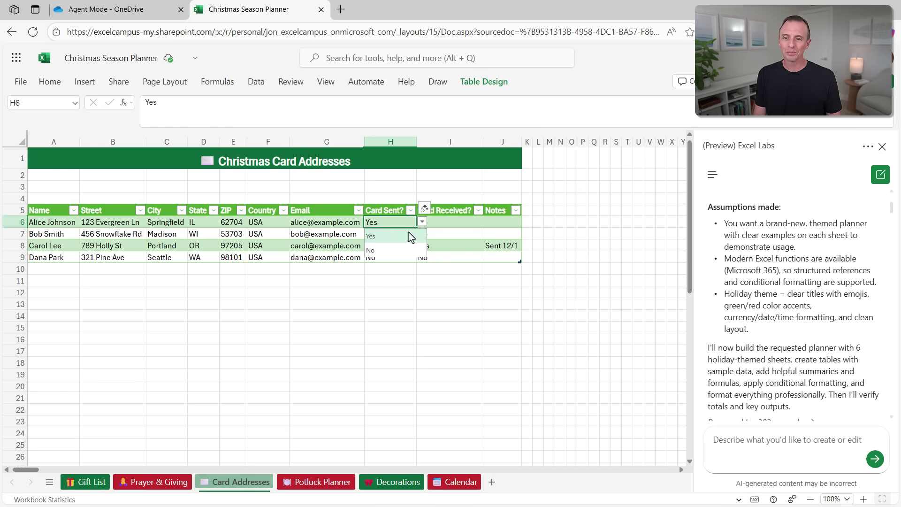
pyautogui.click(395, 251)
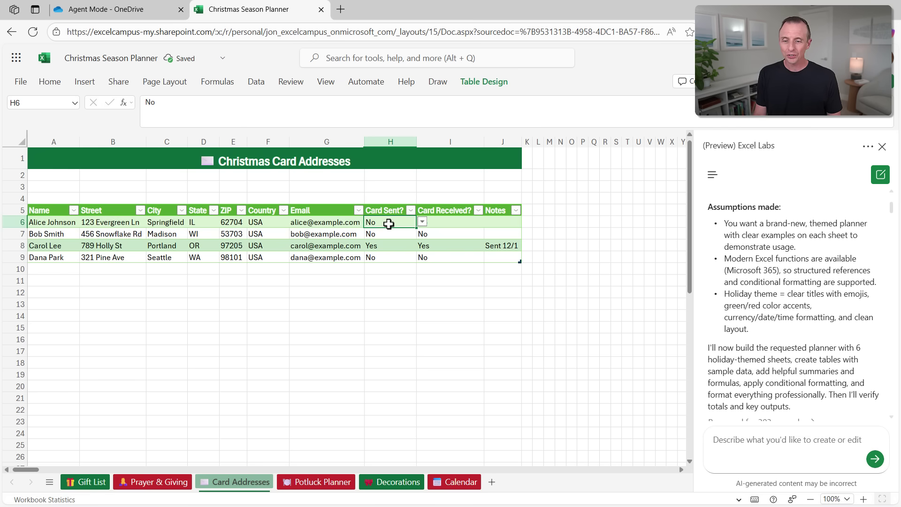
# Open the Calendar of Events sheet and scroll through the agent's usage guide.
pyautogui.click(446, 486)
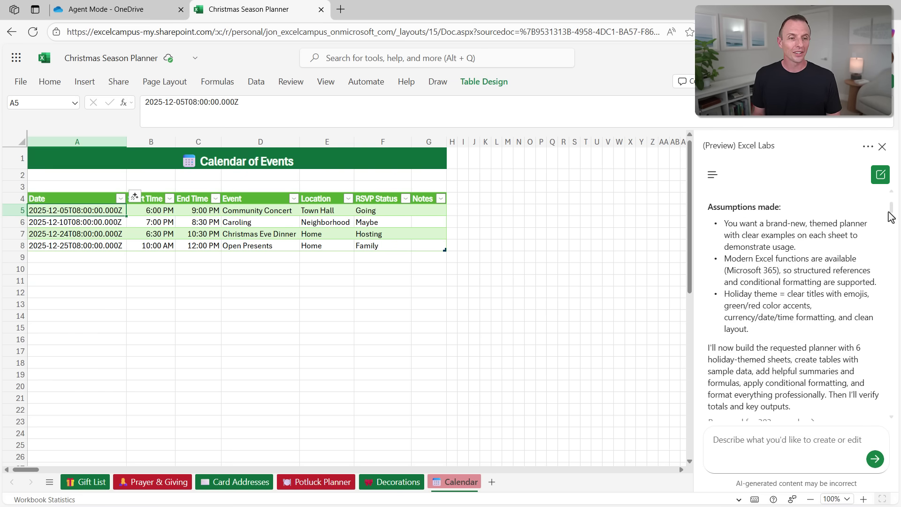
pyautogui.moveTo(891, 212); pyautogui.dragTo(894, 240)
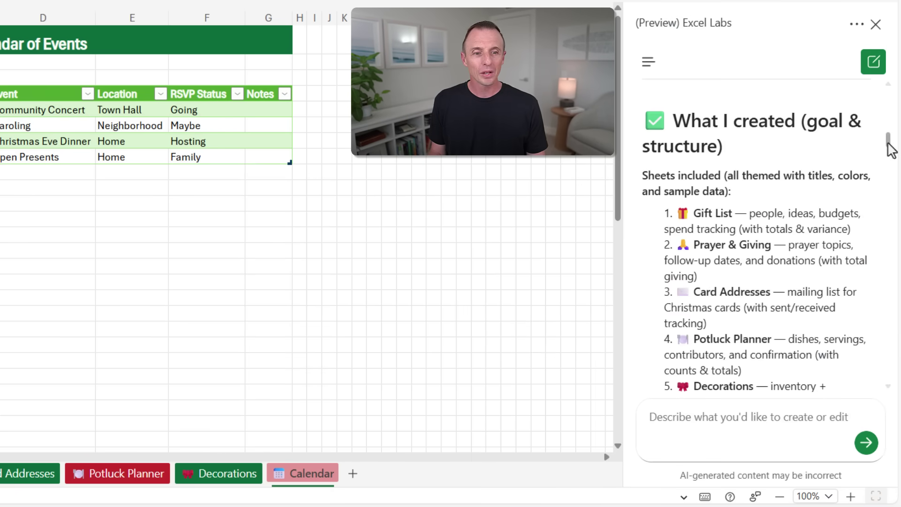
pyautogui.moveTo(890, 149); pyautogui.dragTo(890, 175)
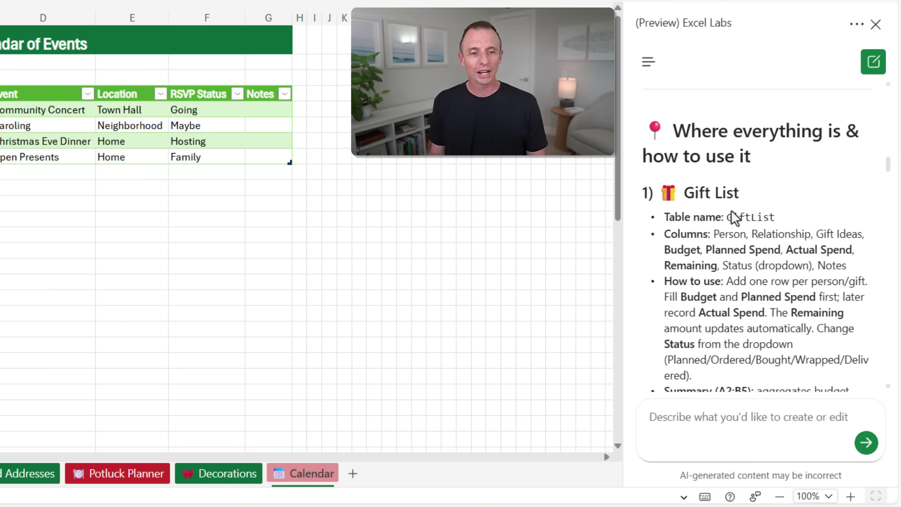
pyautogui.scroll(-8, 718, 256)
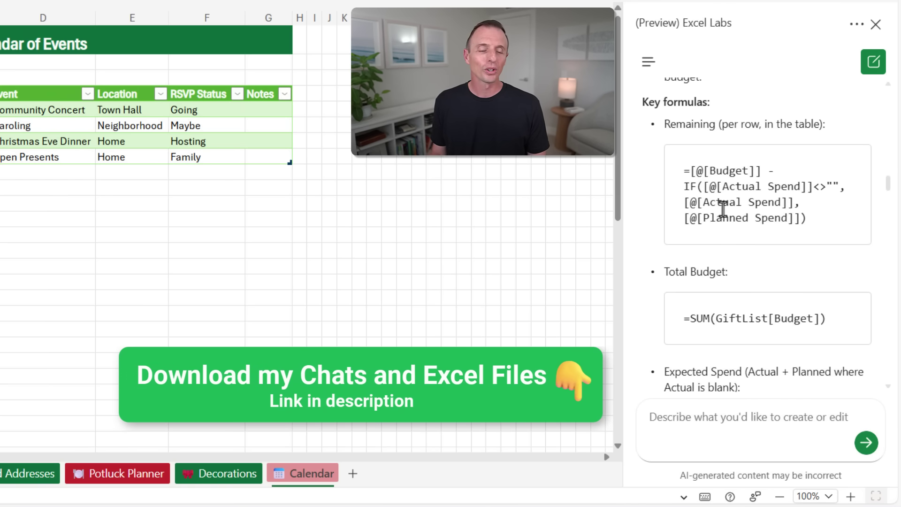
pyautogui.scroll(-10, 723, 209)
pyautogui.scroll(-10, 723, 209)
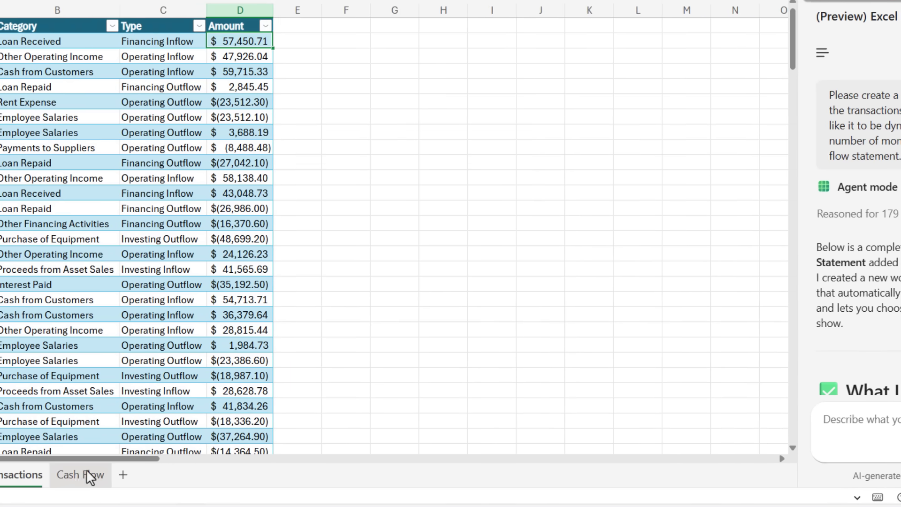
# On the Cash Flow sheet, set Months to Display in C2 to 6 and inspect C4's spill formula.
pyautogui.click(89, 475)
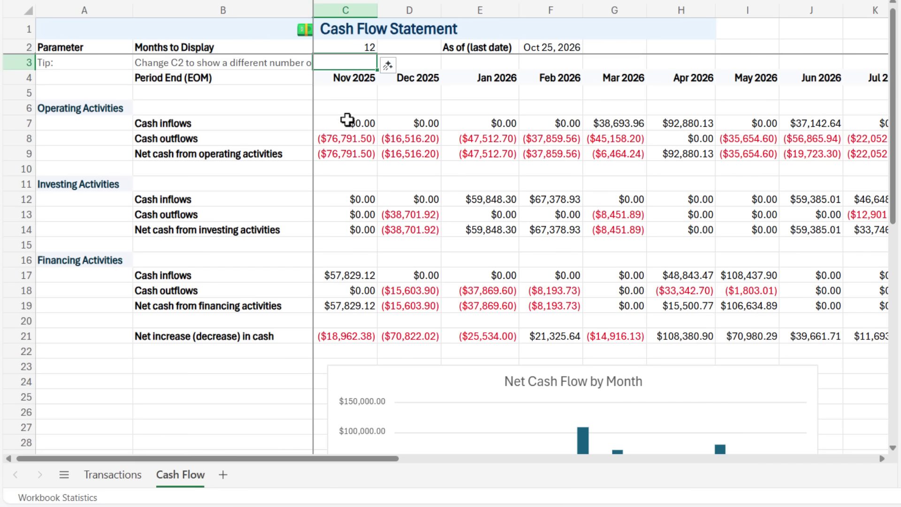
pyautogui.scroll(-3, 368, 194)
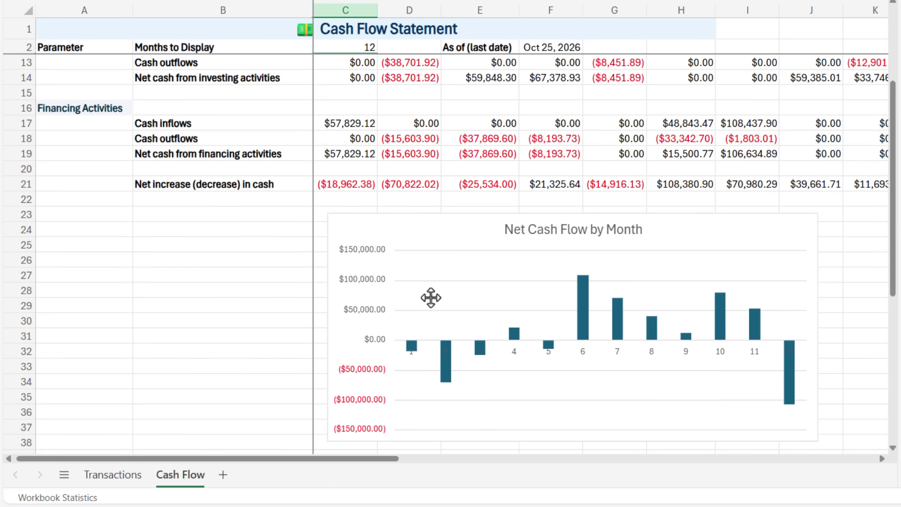
pyautogui.scroll(3, 431, 297)
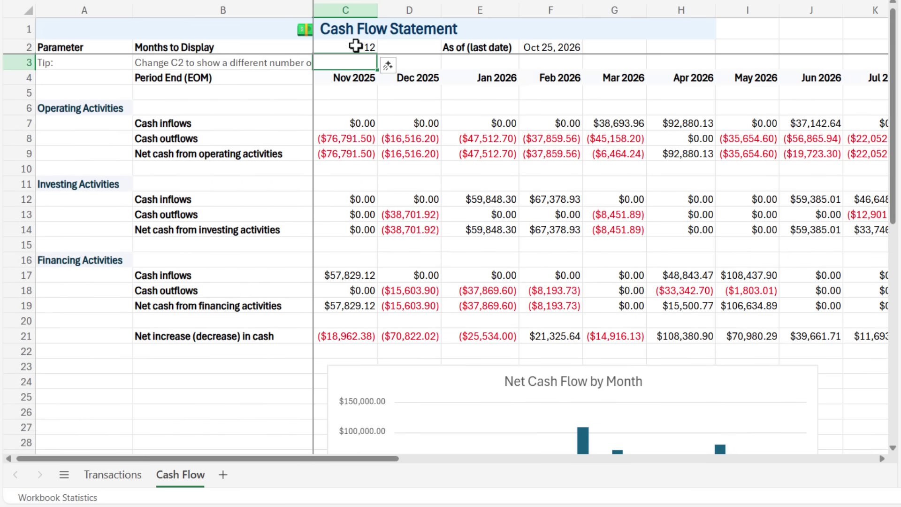
pyautogui.click(355, 46)
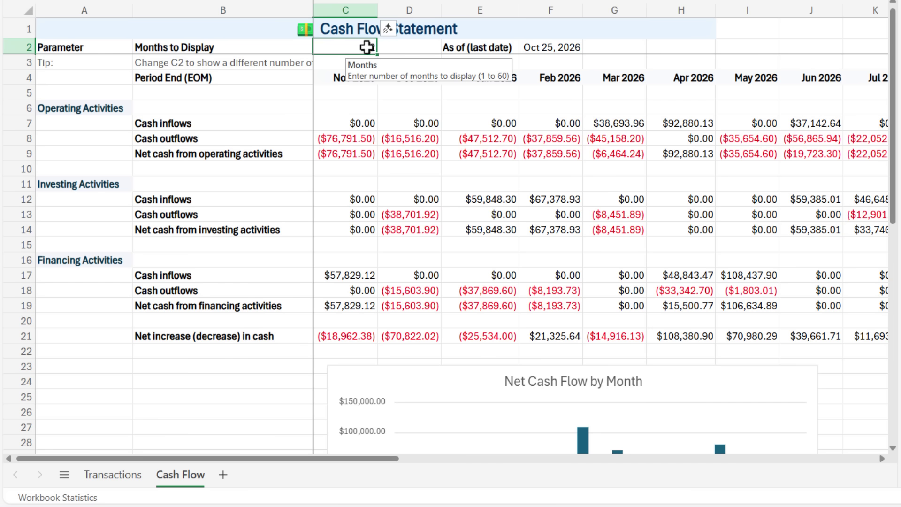
pyautogui.write('6')
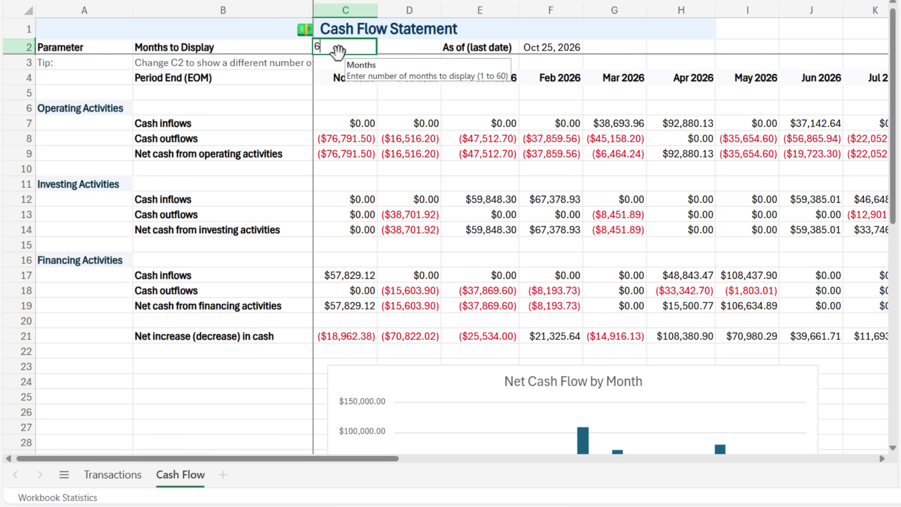
pyautogui.press('Return')
pyautogui.click(340, 75)
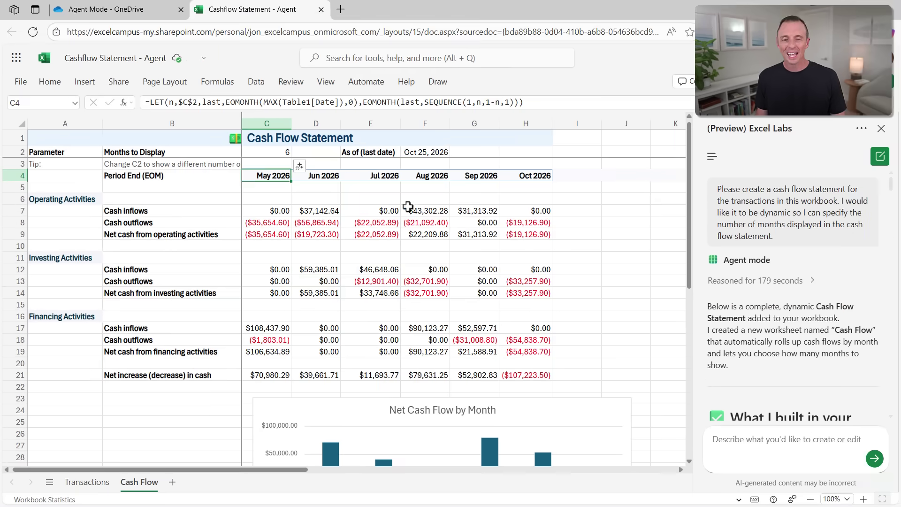
pyautogui.moveTo(892, 192); pyautogui.dragTo(896, 397)
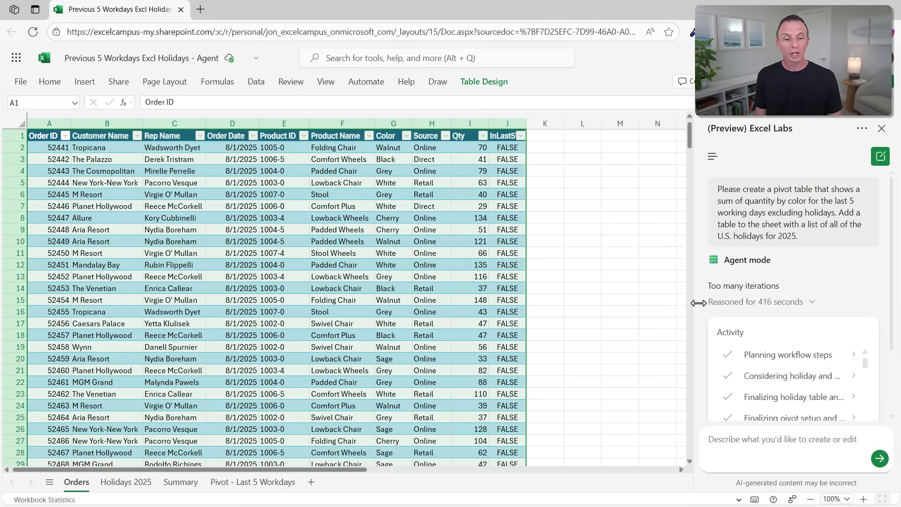
# Highlight the agent's 'Too many iterations' message in the Agent mode pane.
pyautogui.moveTo(706, 286); pyautogui.dragTo(786, 293)
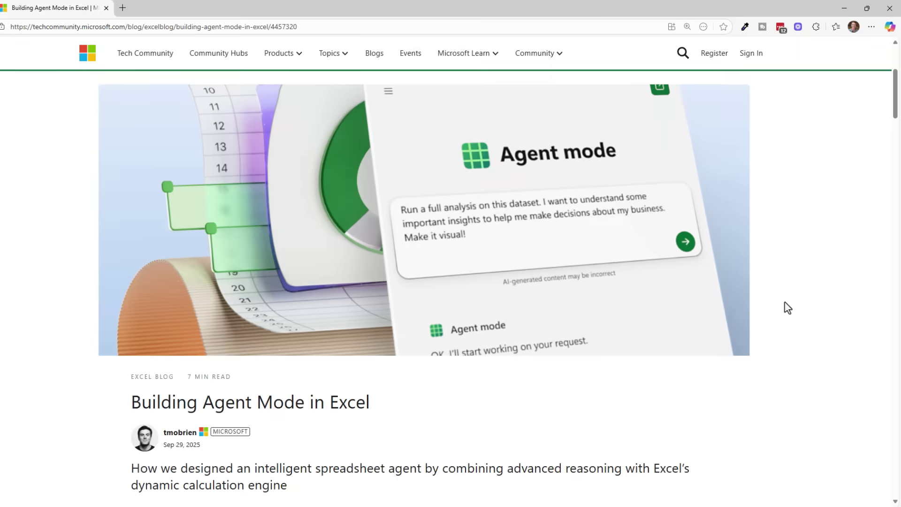
# Scroll the Building Agent Mode in Excel post down to the SpreadsheetBench accuracy chart.
pyautogui.scroll(-10, 787, 307)
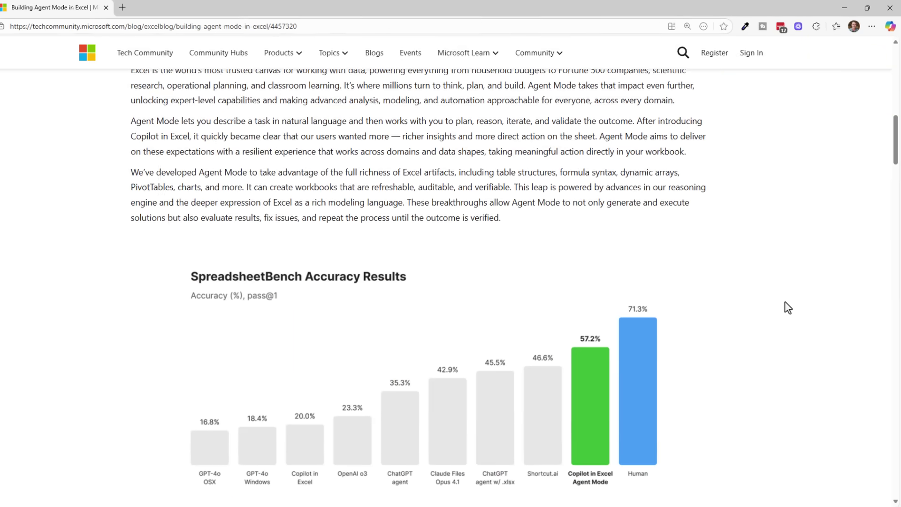
pyautogui.scroll(-3, 788, 308)
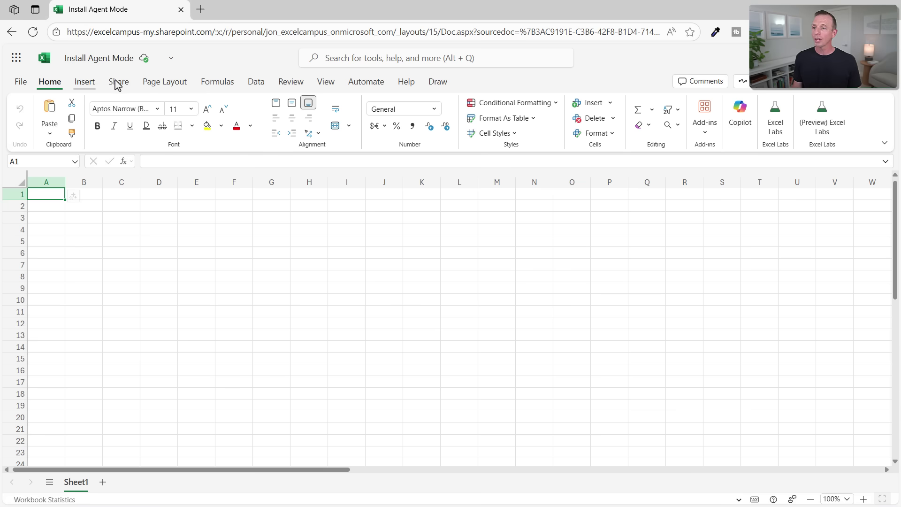
# Find 'Excel labs' in the Add-ins store and start Agent mode from the (Preview) Excel Labs pane.
pyautogui.click(704, 118)
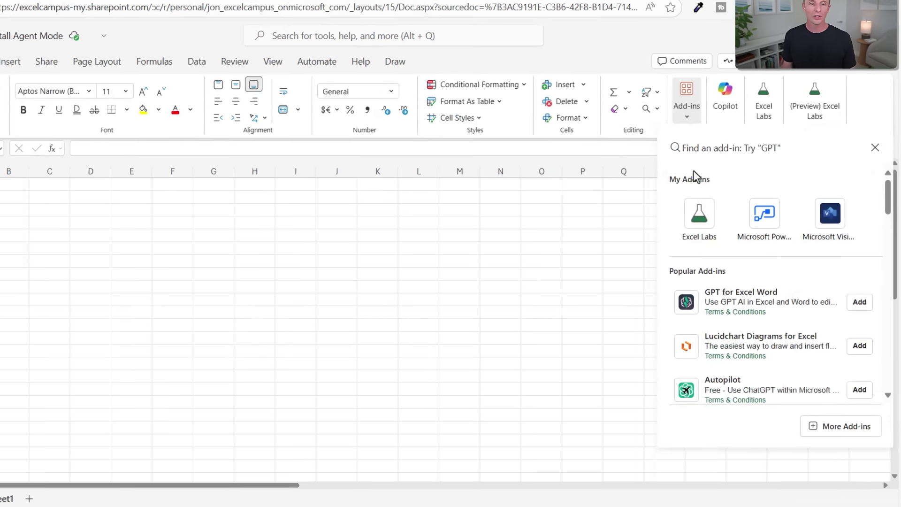
pyautogui.write('Excel labs')
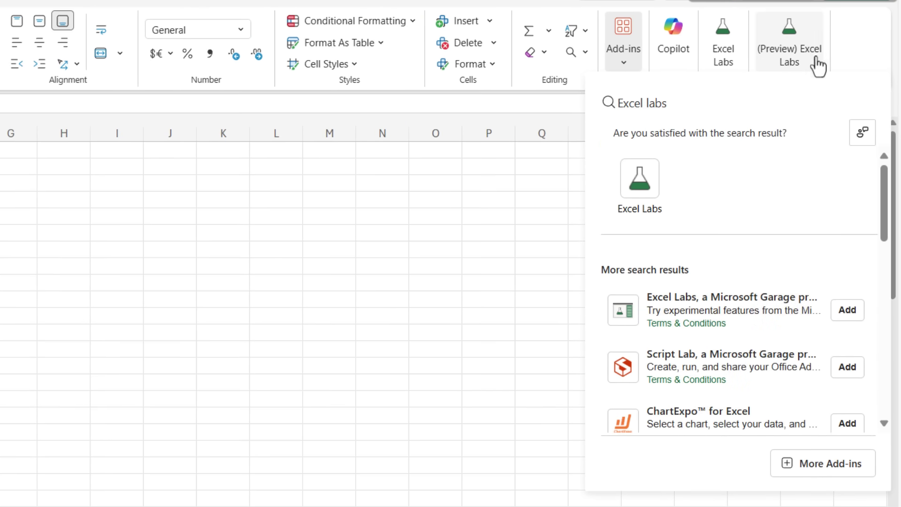
pyautogui.click(802, 53)
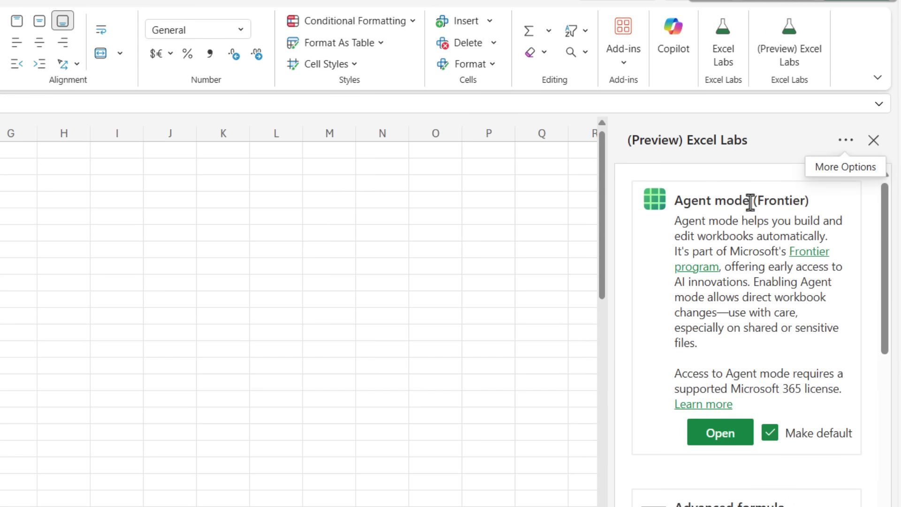
pyautogui.click(712, 434)
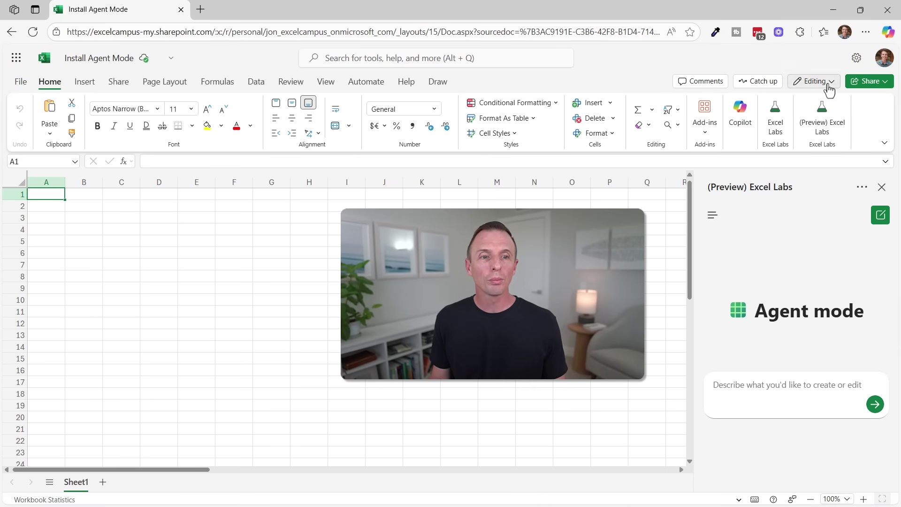
# Show the Editing, Viewing and Open in Desktop mode options.
pyautogui.click(824, 83)
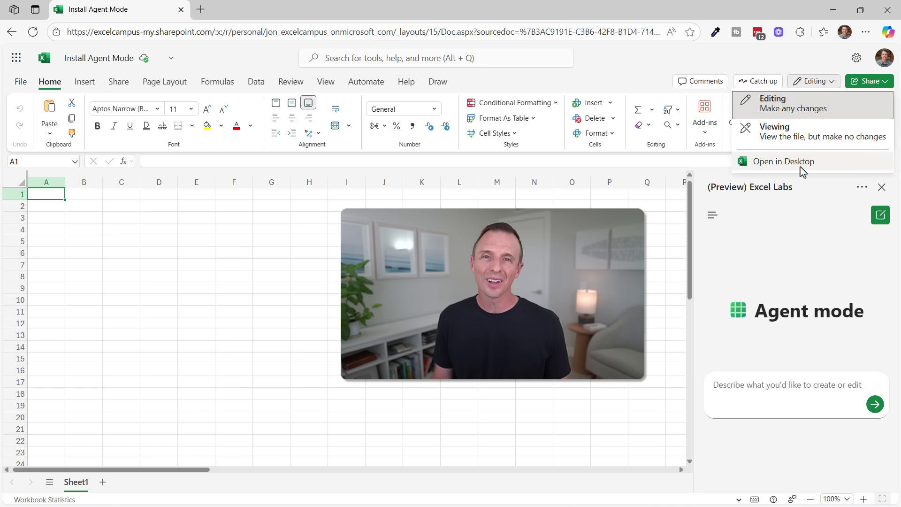